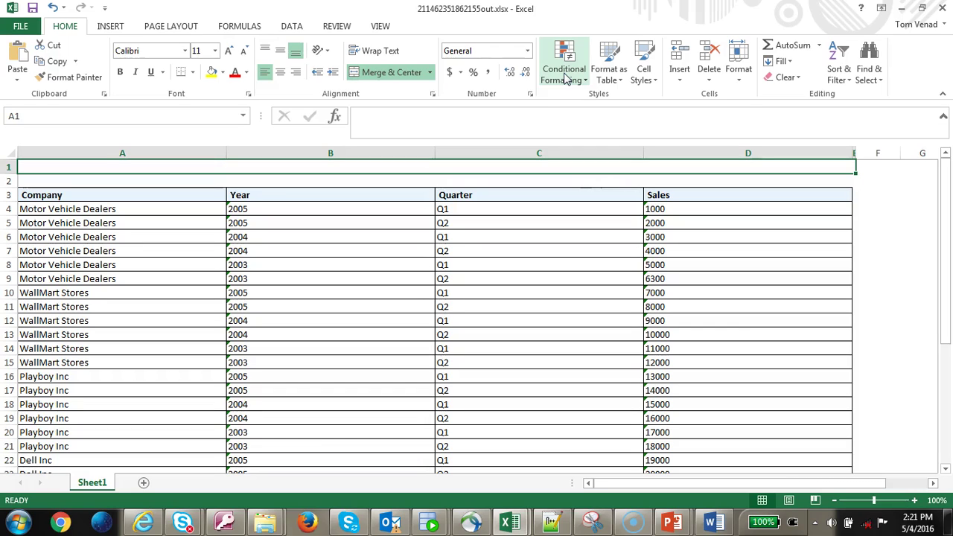
Step: Switch to the LAB_5_at_COLUMN_2.rtf document in Word and review the target cross-tab and the template tables for Steps 1 to 3
{"action": "key", "text": "alt+Tab"}
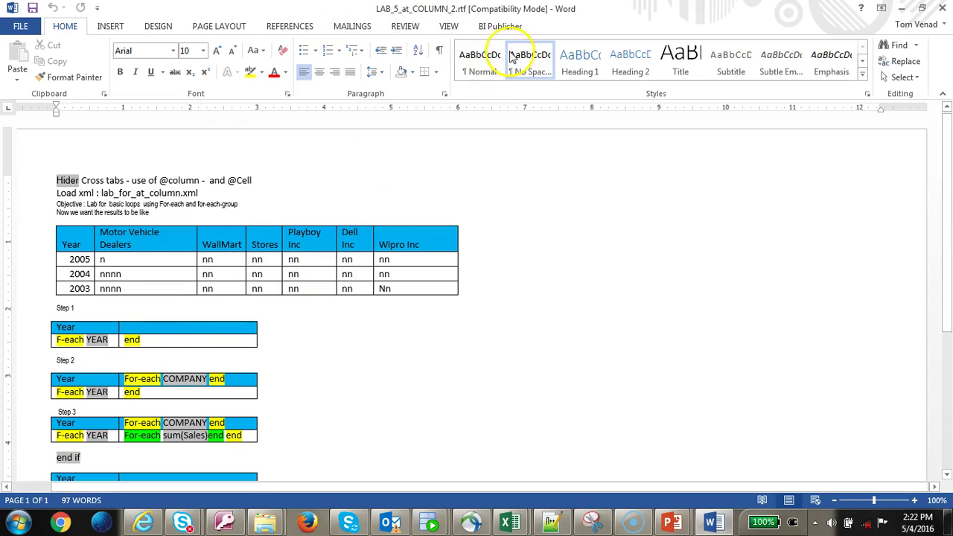
{"action": "scroll", "coordinate": [84, 403], "scroll_direction": "down", "scroll_amount": 3}
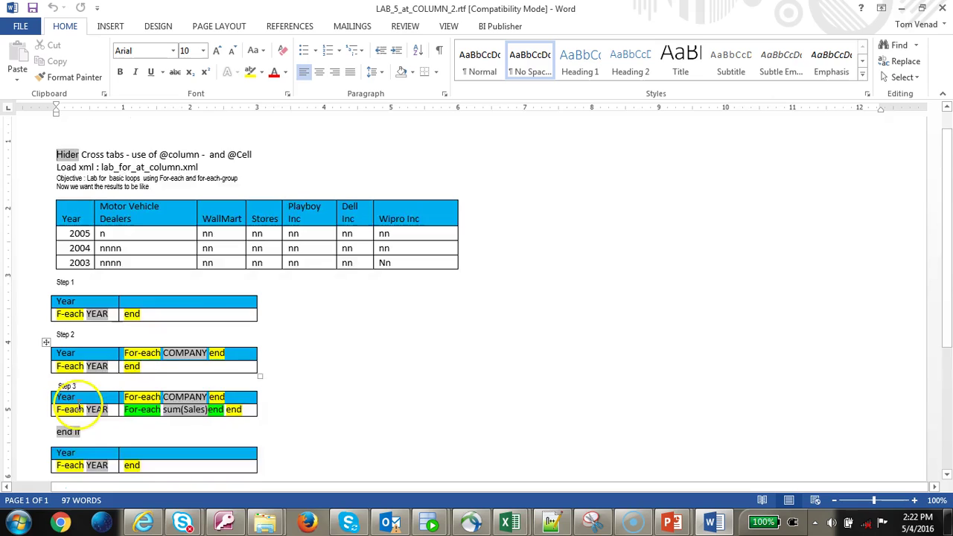
{"action": "scroll", "coordinate": [79, 399], "scroll_direction": "down", "scroll_amount": 1}
{"action": "scroll", "coordinate": [85, 385], "scroll_direction": "up", "scroll_amount": 1}
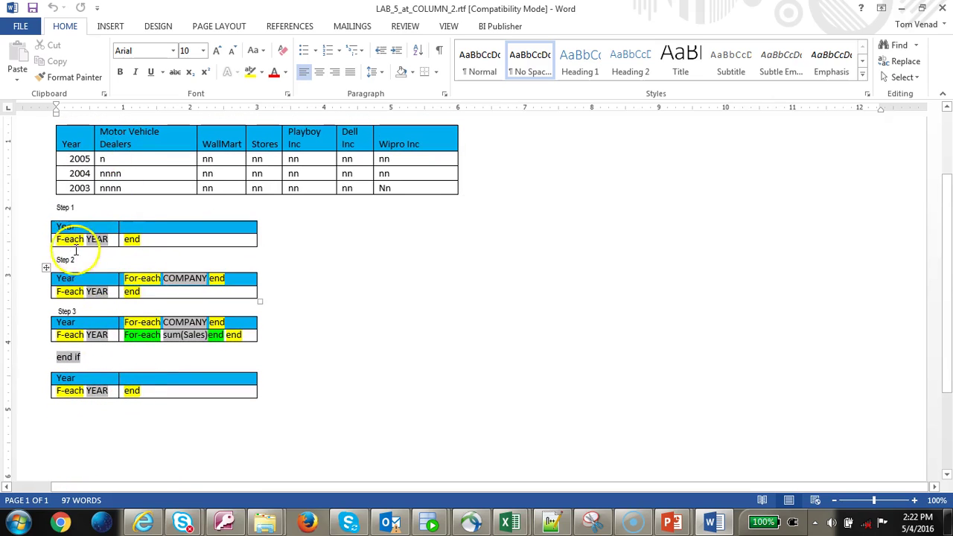
{"action": "scroll", "coordinate": [74, 239], "scroll_direction": "up", "scroll_amount": 1}
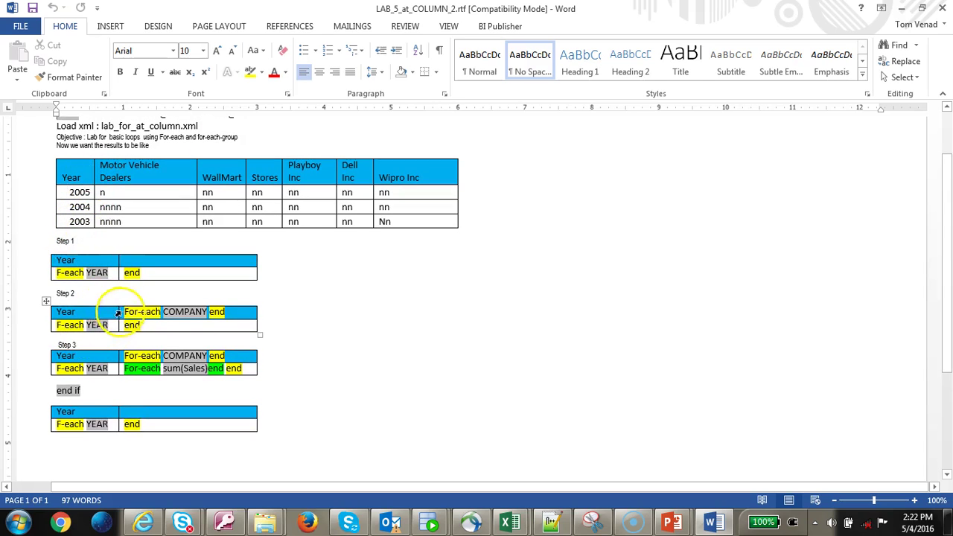
{"action": "scroll", "coordinate": [127, 379], "scroll_direction": "down", "scroll_amount": 3}
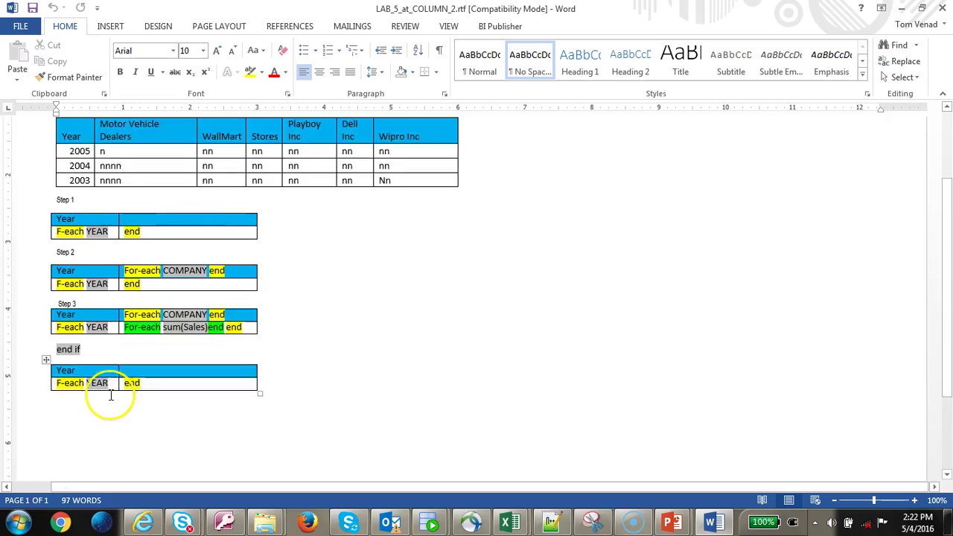
Step: Select the Year table below "end if" and load lab_for_at_column.xml as the template's sample XML data
{"action": "left_click_drag", "start_coordinate": [73, 301], "coordinate": [234, 329]}
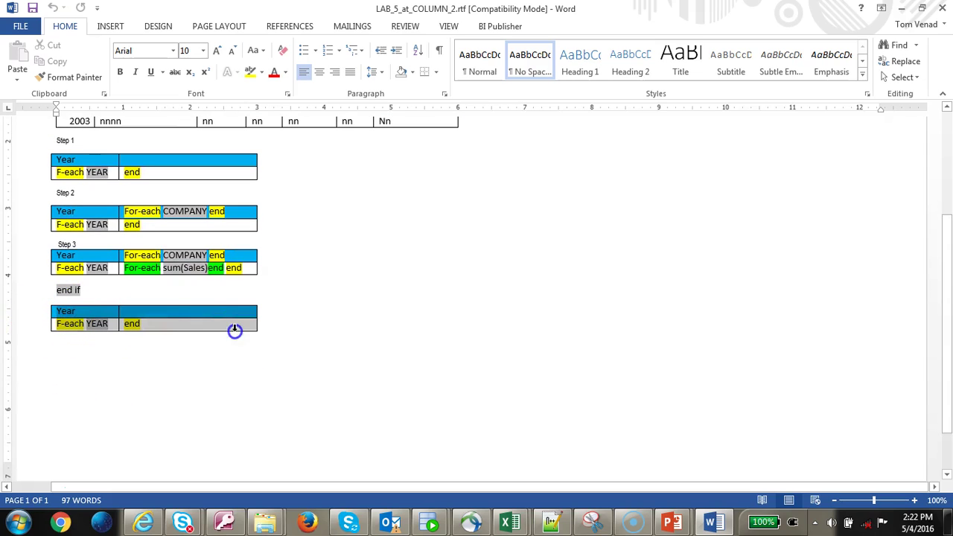
{"action": "left_click", "coordinate": [498, 25]}
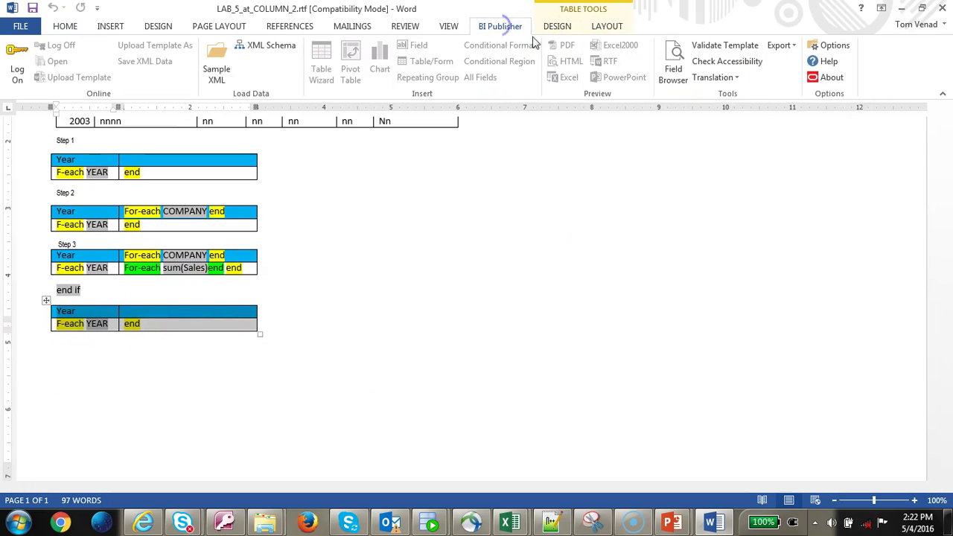
{"action": "left_click", "coordinate": [215, 64]}
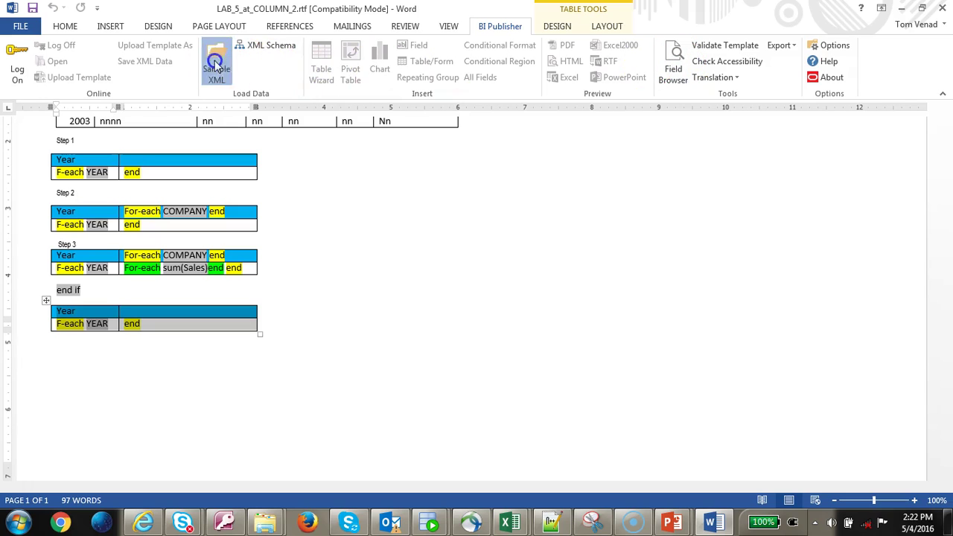
{"action": "double_click", "coordinate": [506, 121]}
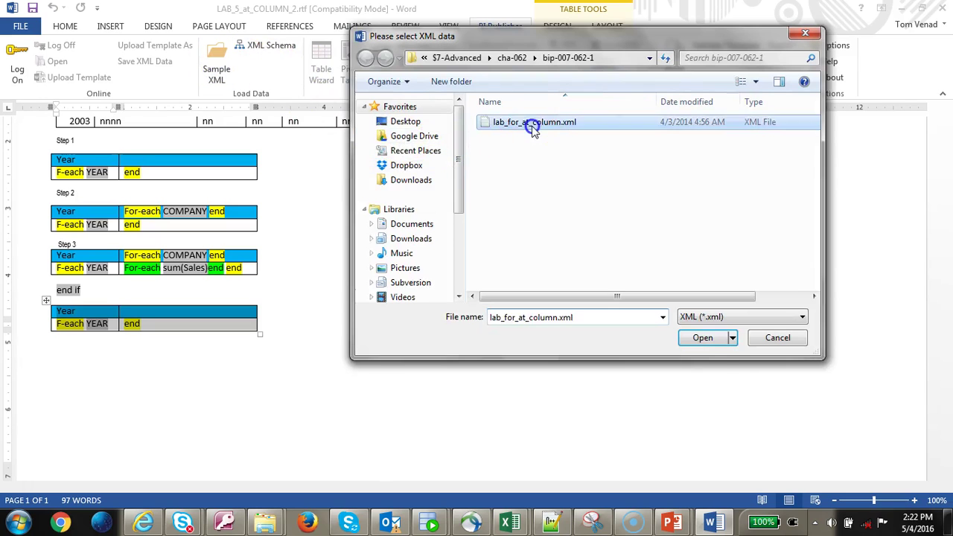
{"action": "left_click", "coordinate": [513, 309]}
Step: Inspect the code behind the F-each field of the selected Year table in the Field Browser
{"action": "left_click", "coordinate": [673, 63]}
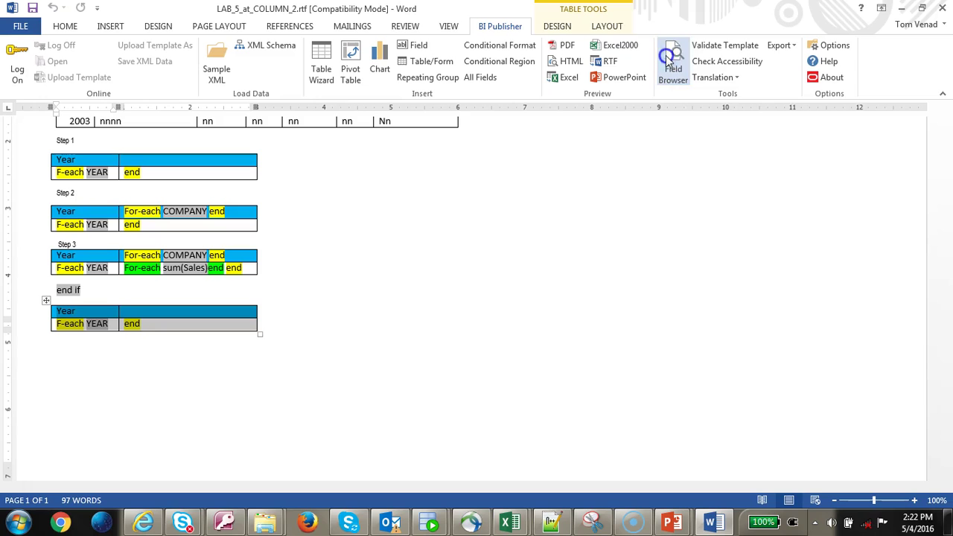
{"action": "left_click", "coordinate": [879, 145]}
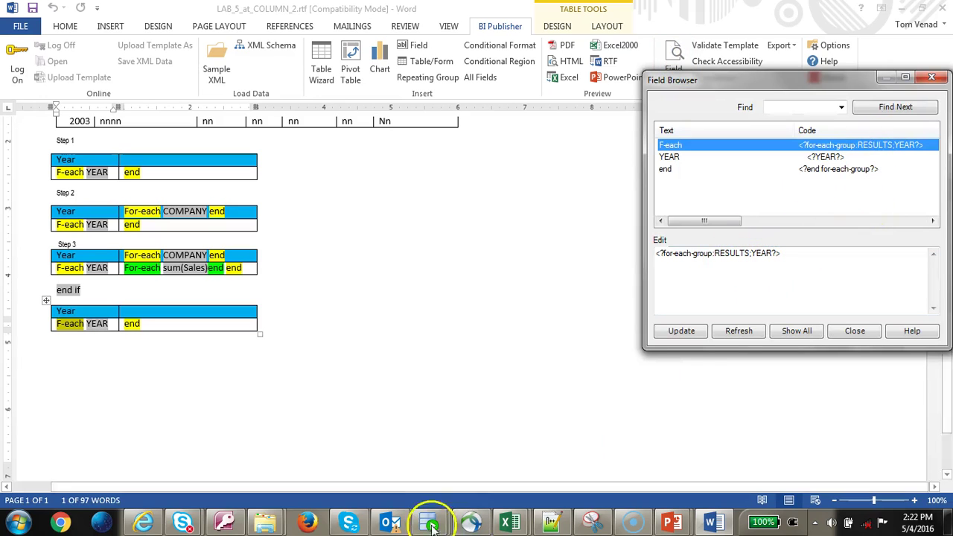
{"action": "mouse_move", "coordinate": [146, 524]}
{"action": "left_click", "coordinate": [159, 480]}
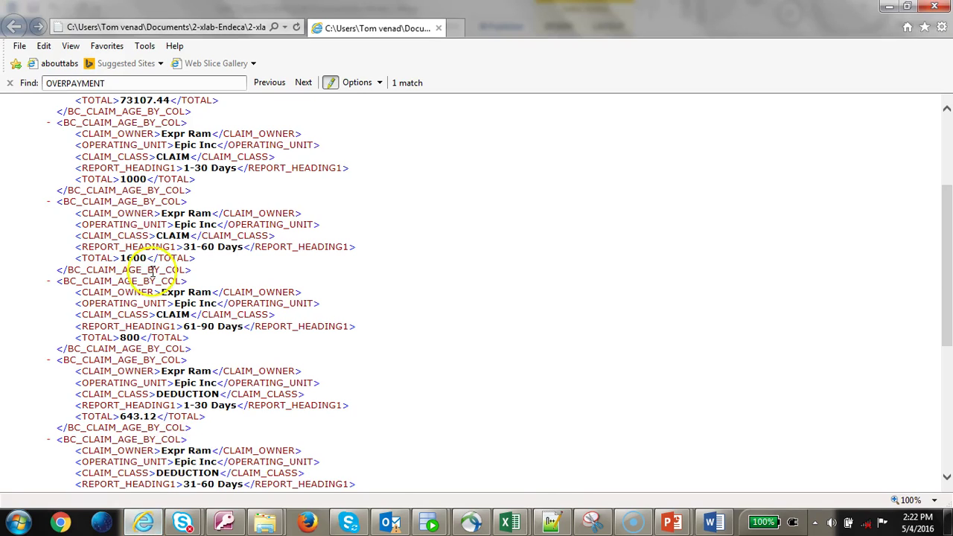
{"action": "key", "text": "alt+Tab"}
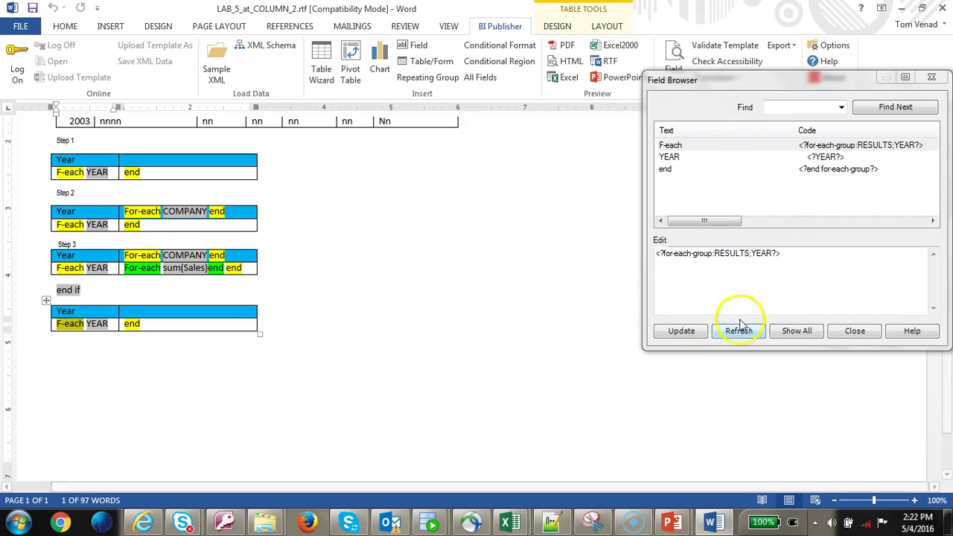
Step: Review the XML structure on the "Review this XML" slide in PowerPoint, return to the Word template and close the Field Browser
{"action": "mouse_move", "coordinate": [674, 520]}
{"action": "left_click", "coordinate": [704, 454]}
{"action": "left_click", "coordinate": [683, 344]}
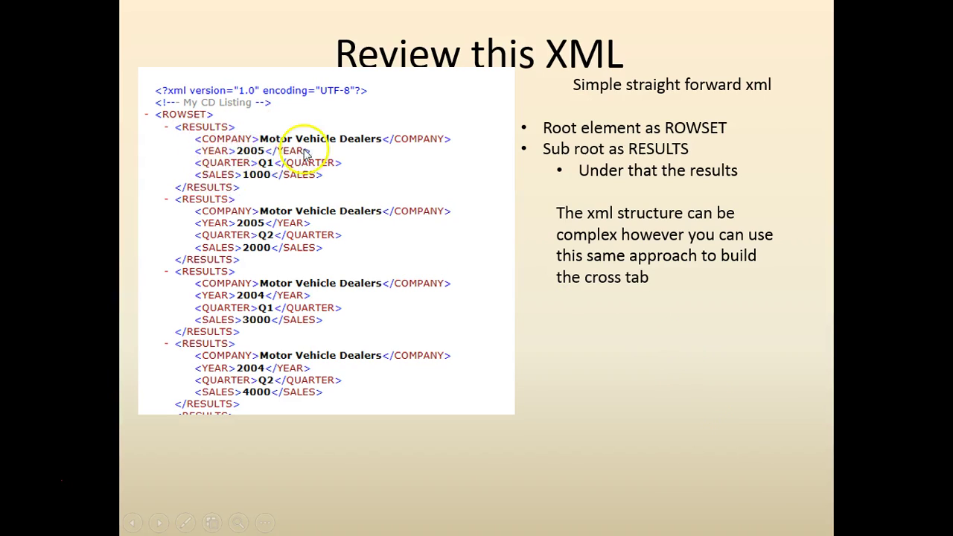
{"action": "key", "text": "alt+Tab"}
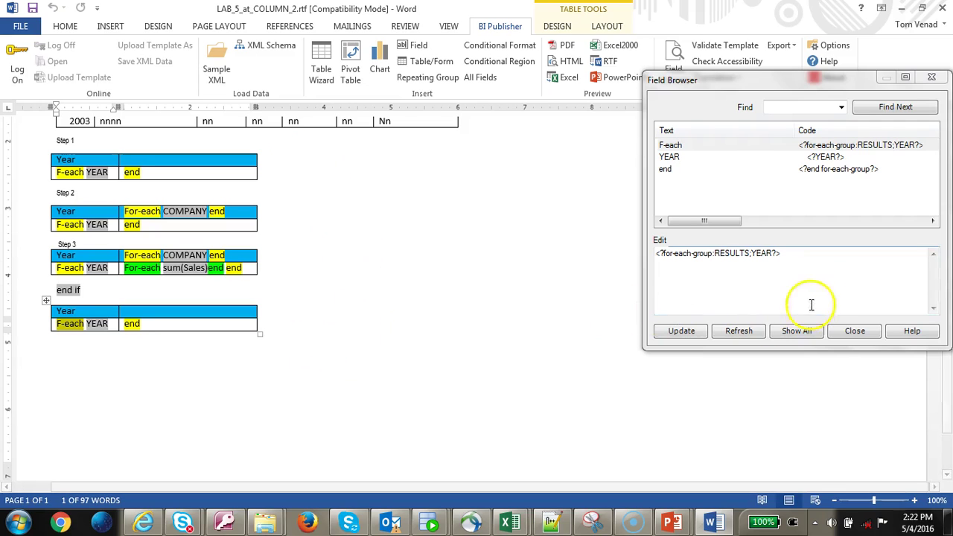
{"action": "left_click", "coordinate": [854, 330]}
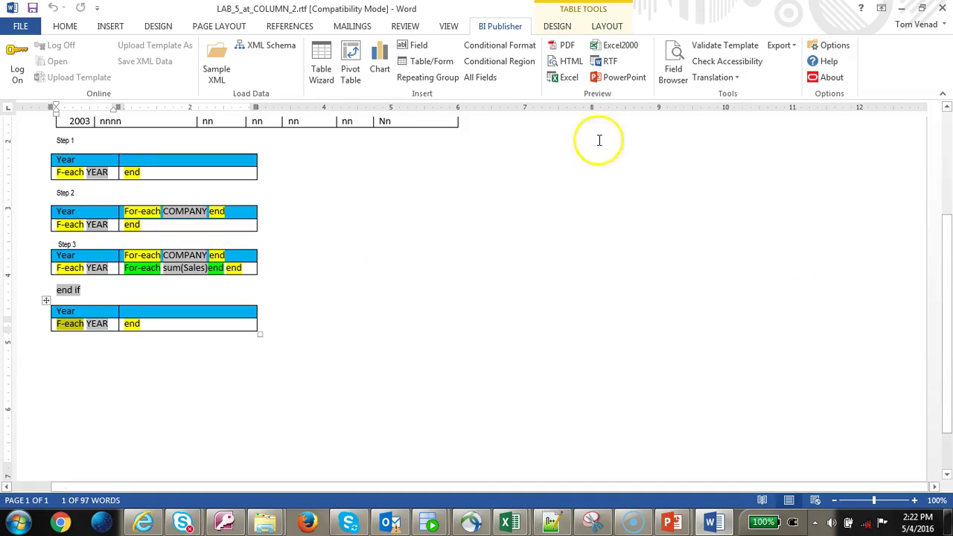
Step: Preview the template's output in Excel and check the year rows and the header cells beside Year
{"action": "left_click", "coordinate": [566, 80]}
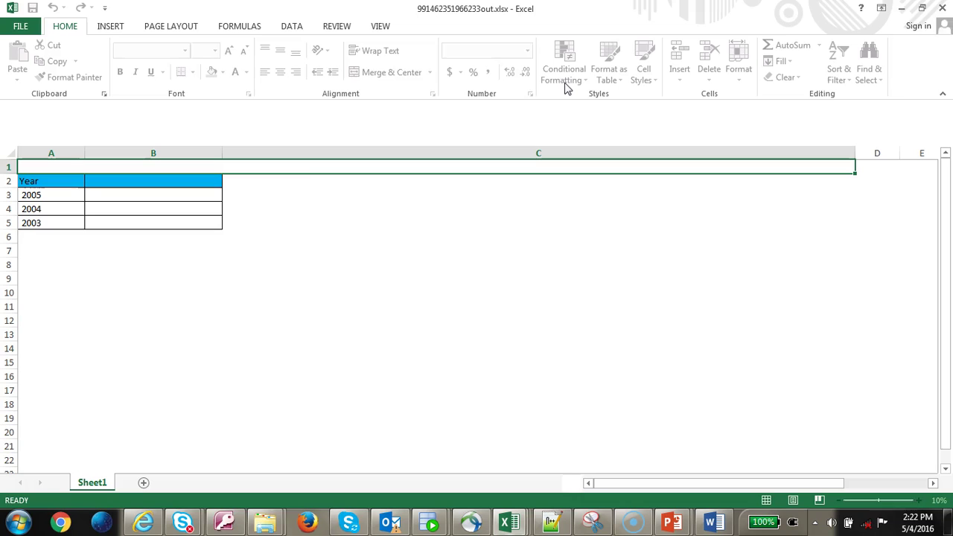
{"action": "left_click_drag", "start_coordinate": [38, 194], "coordinate": [52, 208]}
{"action": "left_click", "coordinate": [201, 181]}
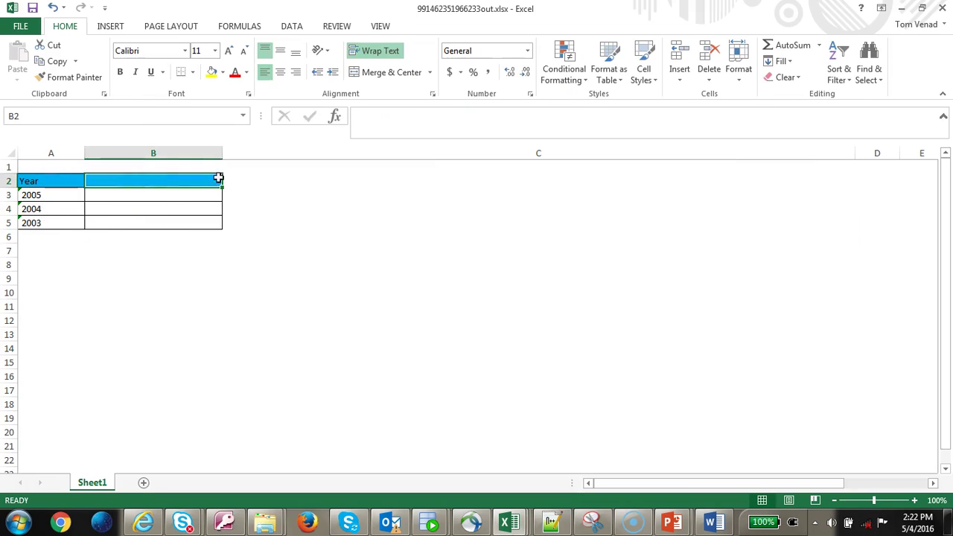
{"action": "left_click", "coordinate": [253, 177]}
{"action": "left_click", "coordinate": [152, 181]}
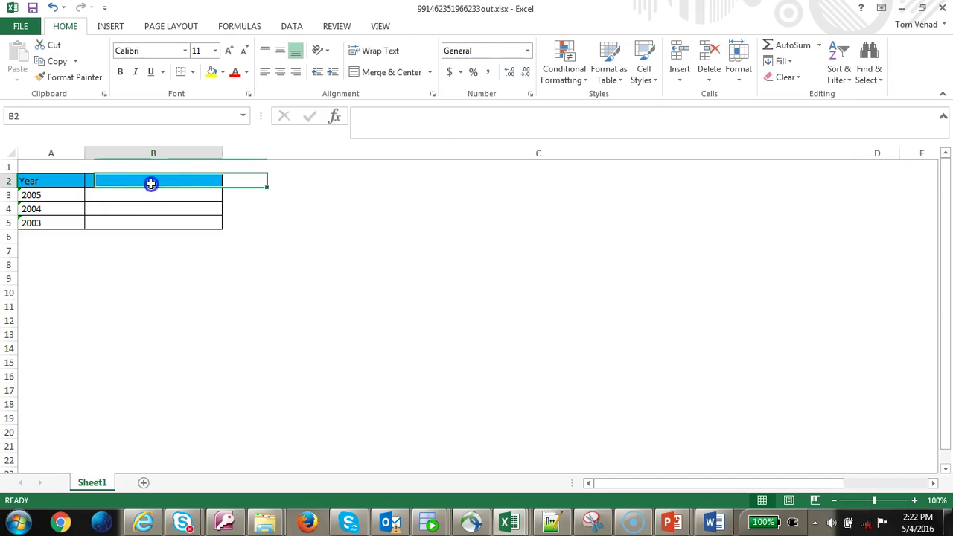
{"action": "left_click", "coordinate": [457, 170]}
{"action": "left_click_drag", "start_coordinate": [458, 173], "coordinate": [149, 176]}
{"action": "left_click", "coordinate": [298, 184]}
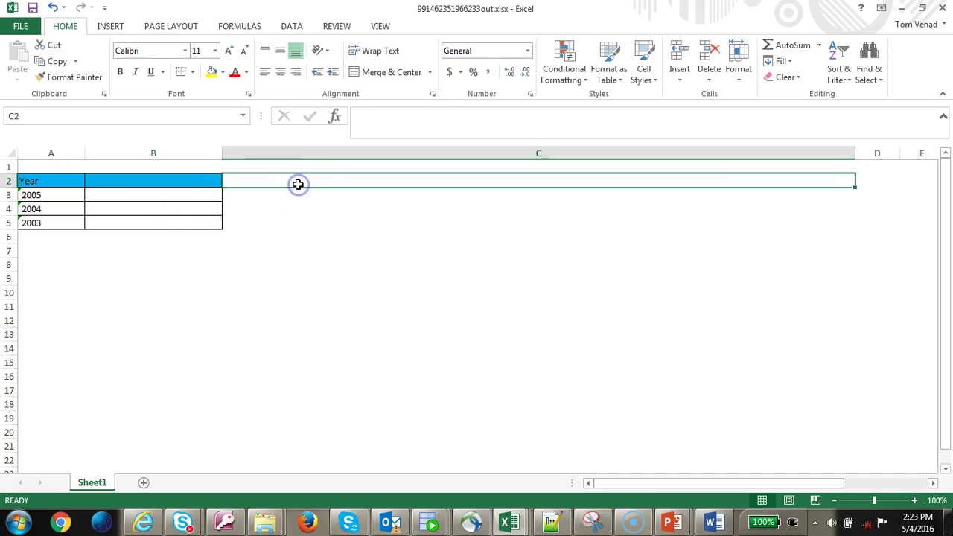
Step: Return to the Word template and inspect the for-each-group@column code of the COMPANY header cell in the Step 2 table
{"action": "key", "text": "alt+Tab"}
{"action": "key", "text": "Tab"}
{"action": "key", "text": "alt+Tab"}
{"action": "key", "text": "Tab"}
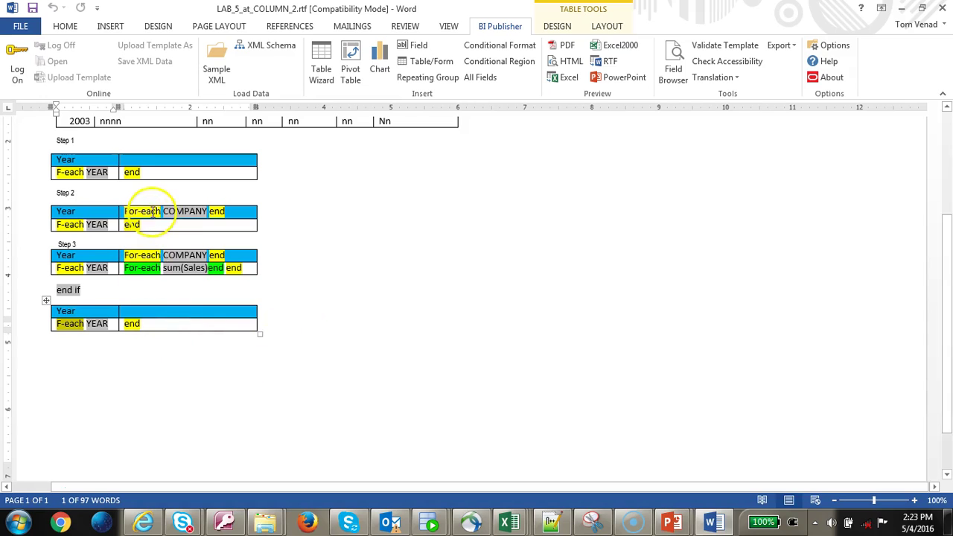
{"action": "left_click", "coordinate": [152, 211]}
{"action": "left_click", "coordinate": [238, 212], "text": "shift"}
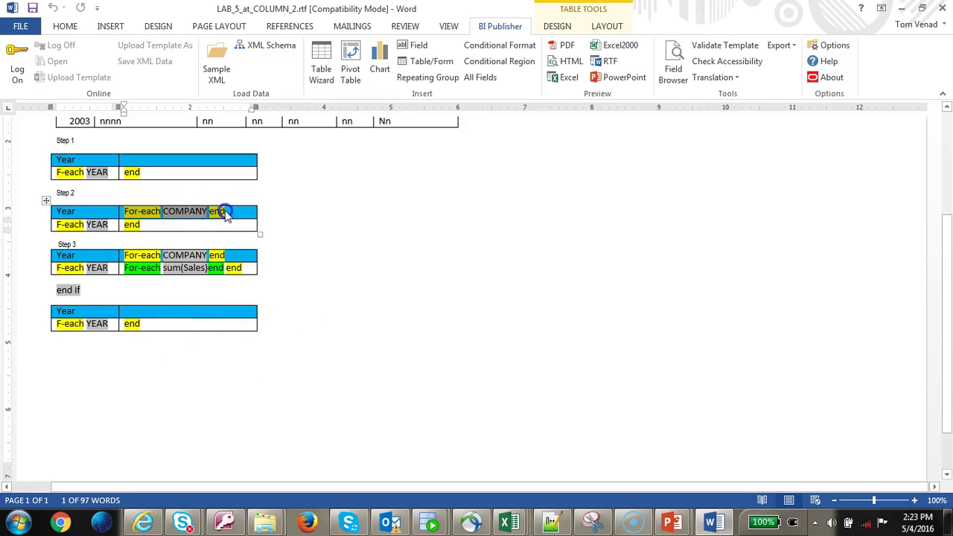
{"action": "left_click", "coordinate": [667, 68]}
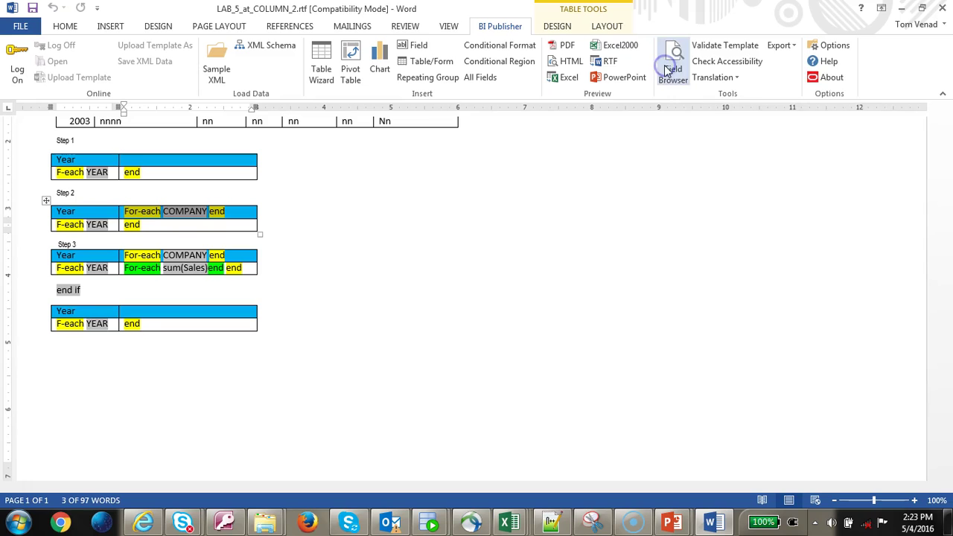
{"action": "left_click", "coordinate": [837, 146]}
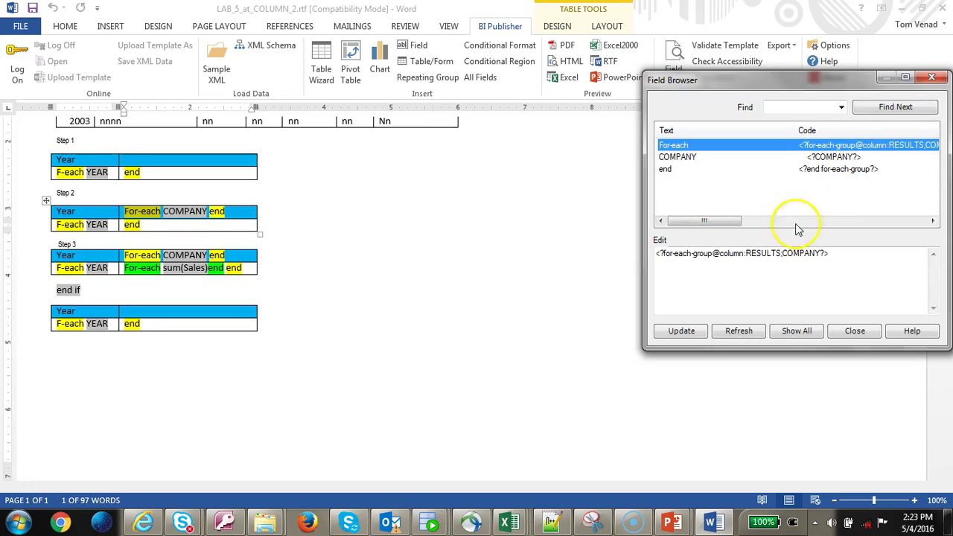
{"action": "left_click", "coordinate": [747, 253]}
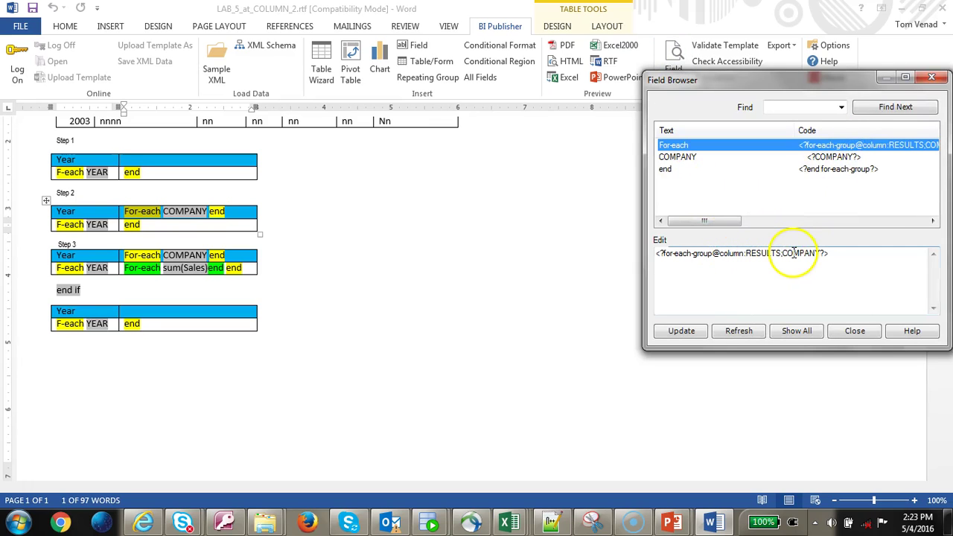
{"action": "left_click", "coordinate": [854, 331]}
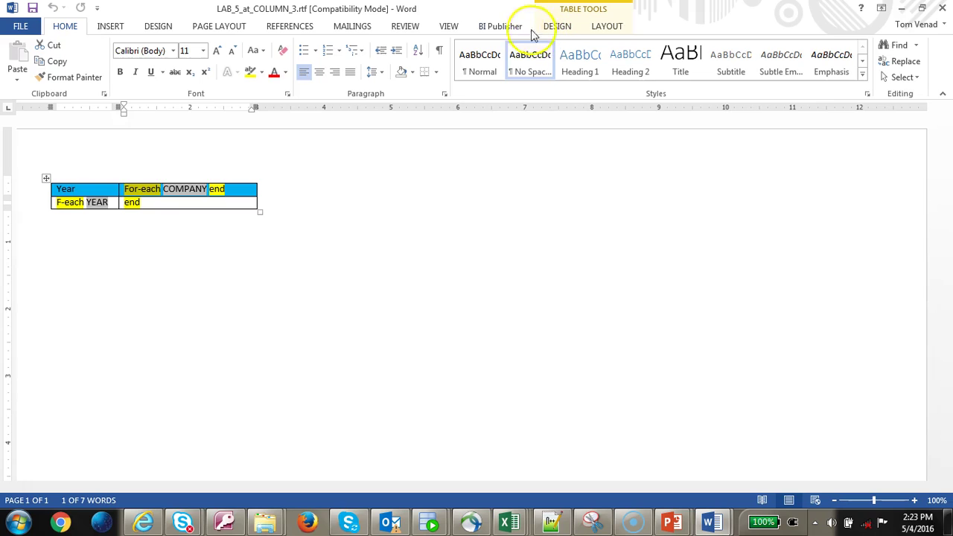
Step: Inspect the For-each field code of the COMPANY header in LAB_5_at_COLUMN_3.rtf with the Field Browser
{"action": "left_click", "coordinate": [515, 28]}
{"action": "left_click", "coordinate": [666, 80]}
{"action": "left_click", "coordinate": [907, 146]}
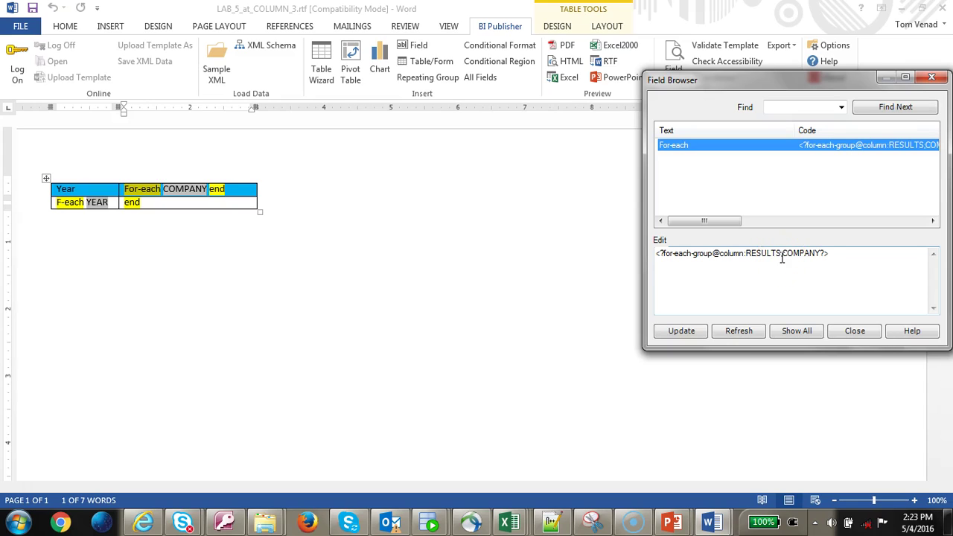
{"action": "left_click", "coordinate": [856, 330]}
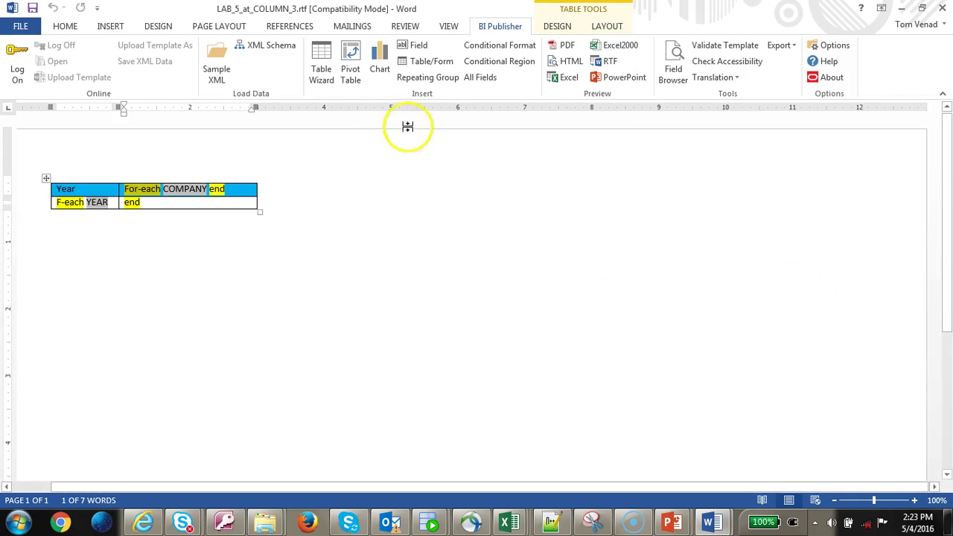
Step: Preview LAB_5_at_COLUMN_3.rtf in Excel and check the company headers across row 2 and the cells beneath them
{"action": "left_click", "coordinate": [568, 78]}
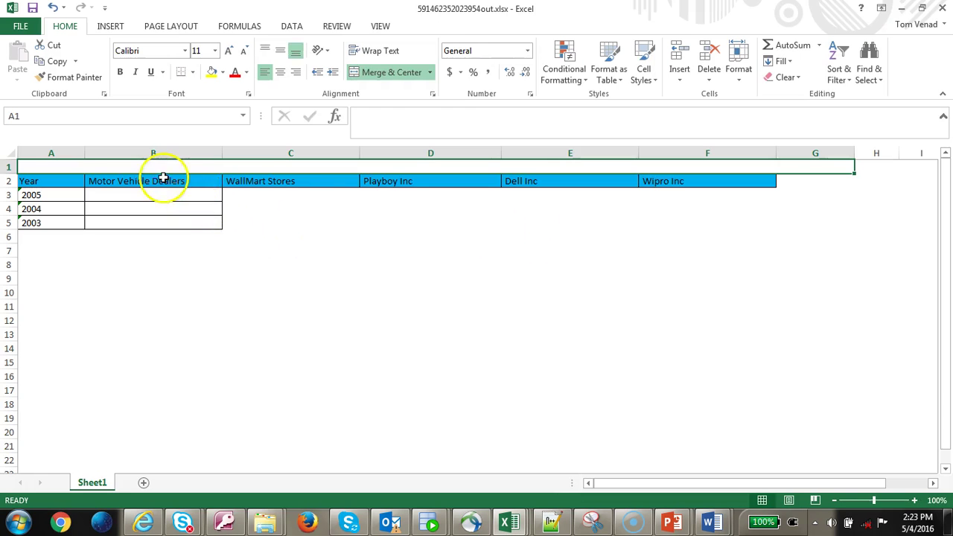
{"action": "left_click", "coordinate": [163, 180]}
{"action": "left_click", "coordinate": [353, 179]}
{"action": "left_click", "coordinate": [458, 181]}
{"action": "left_click", "coordinate": [625, 184]}
{"action": "left_click", "coordinate": [727, 186]}
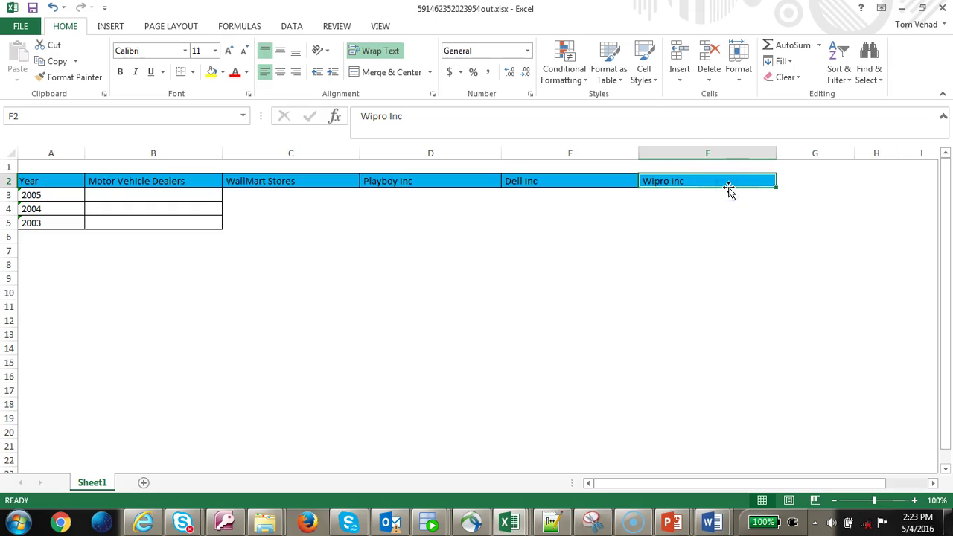
{"action": "left_click", "coordinate": [141, 197]}
{"action": "left_click", "coordinate": [253, 210]}
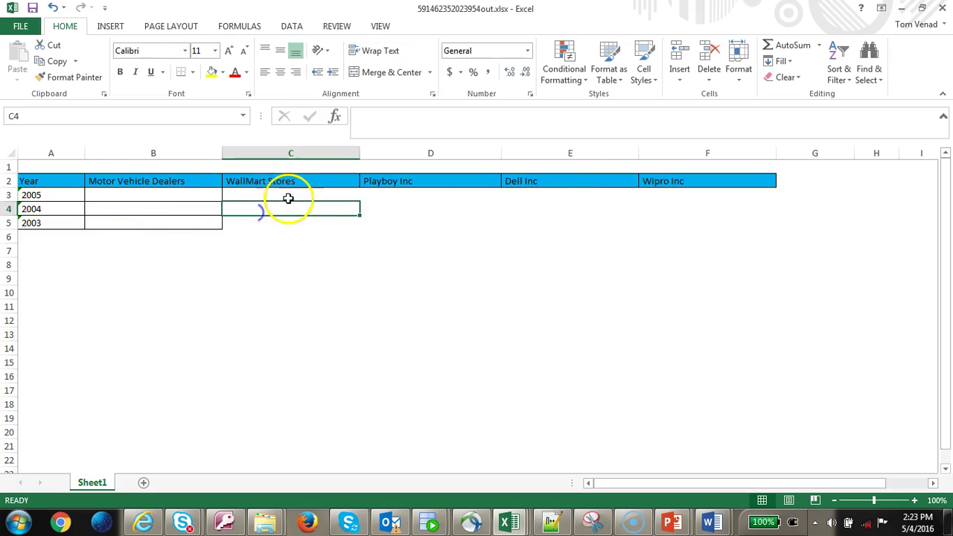
{"action": "left_click", "coordinate": [527, 195]}
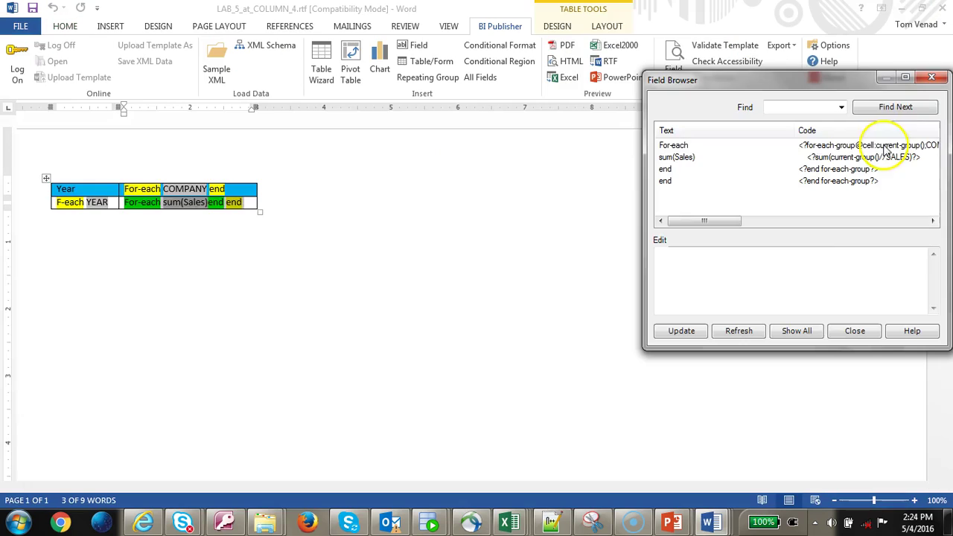
Step: Inspect the for-each-group@cell and sum(Sales) field codes in LAB_5_at_COLUMN_4.rtf, and close the Field Browser
{"action": "left_click", "coordinate": [884, 145]}
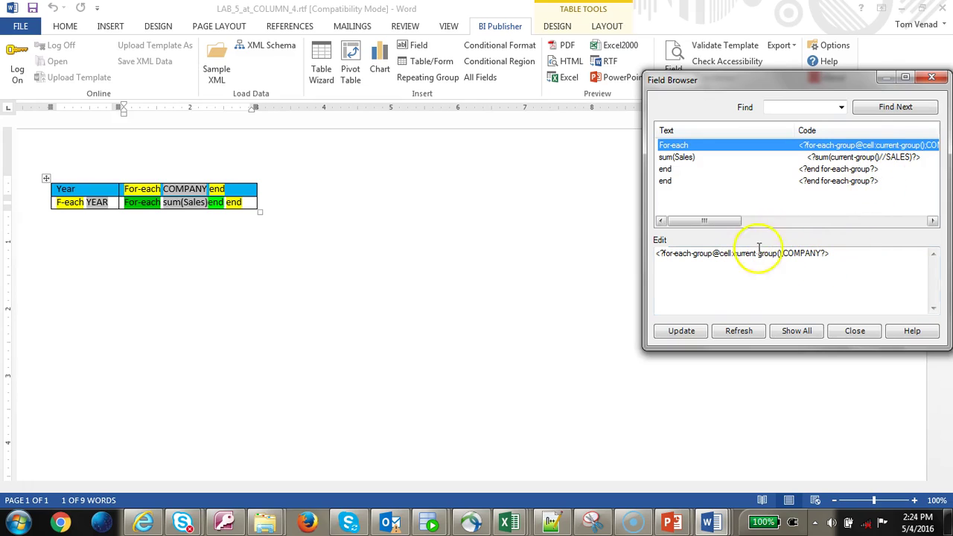
{"action": "left_click", "coordinate": [906, 158]}
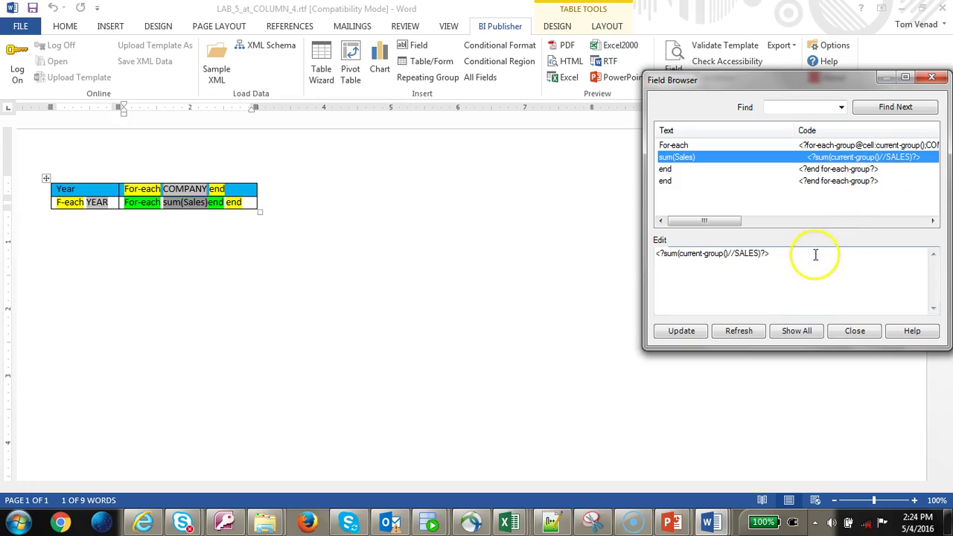
{"action": "left_click", "coordinate": [854, 330]}
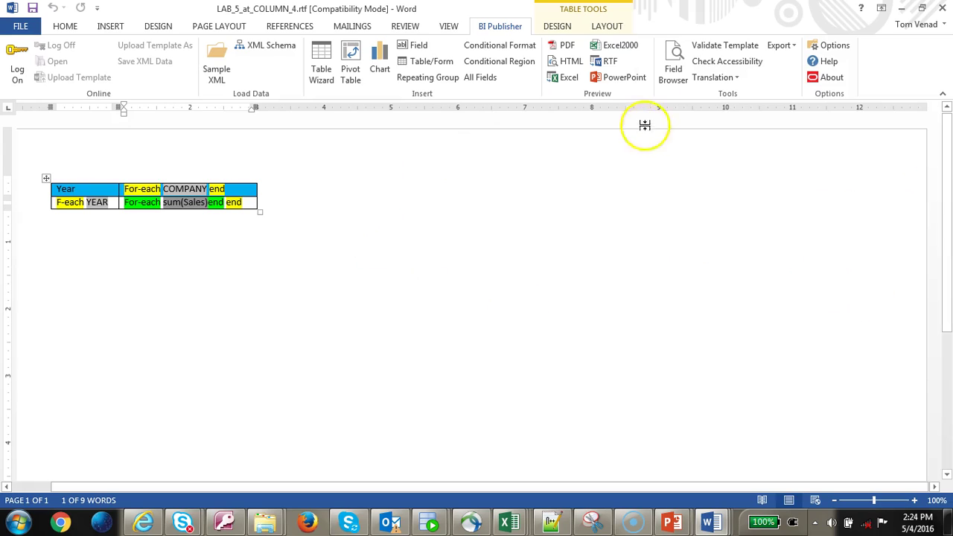
Step: Preview LAB_5_at_COLUMN_4.rtf in Excel and compare the Motor Vehicle Dealers 2005 total with its Q1 and Q2 rows in the detail output
{"action": "left_click", "coordinate": [560, 77]}
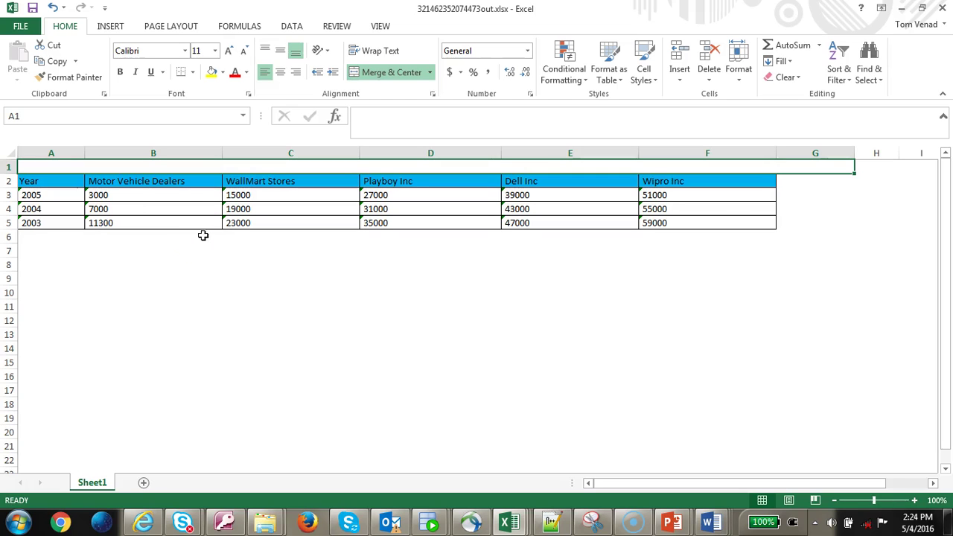
{"action": "mouse_move", "coordinate": [510, 524]}
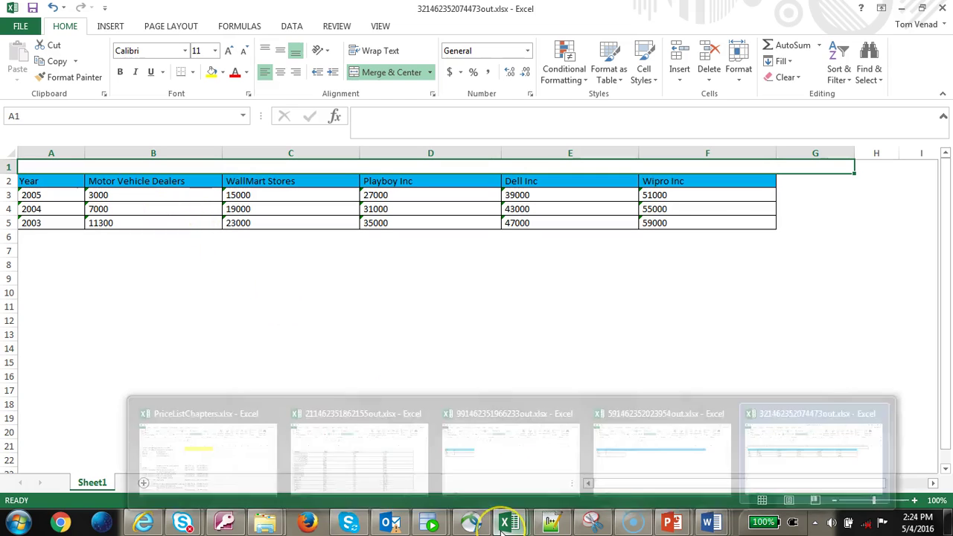
{"action": "left_click", "coordinate": [398, 469]}
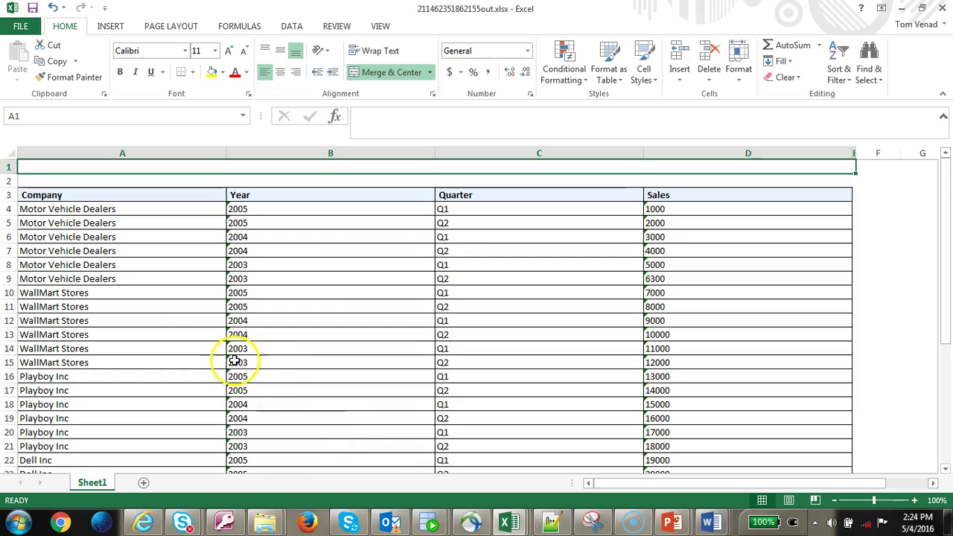
{"action": "left_click", "coordinate": [151, 210]}
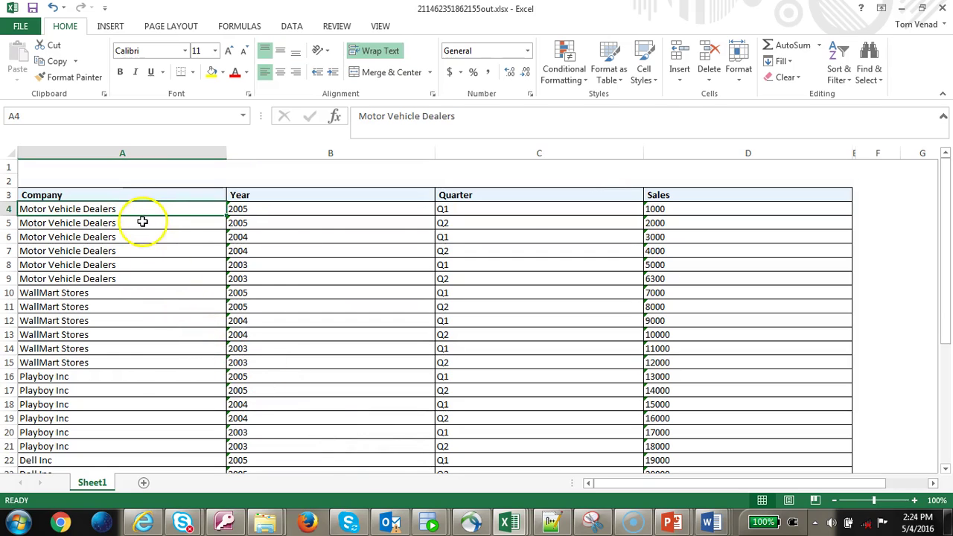
{"action": "left_click_drag", "start_coordinate": [689, 223], "coordinate": [695, 207]}
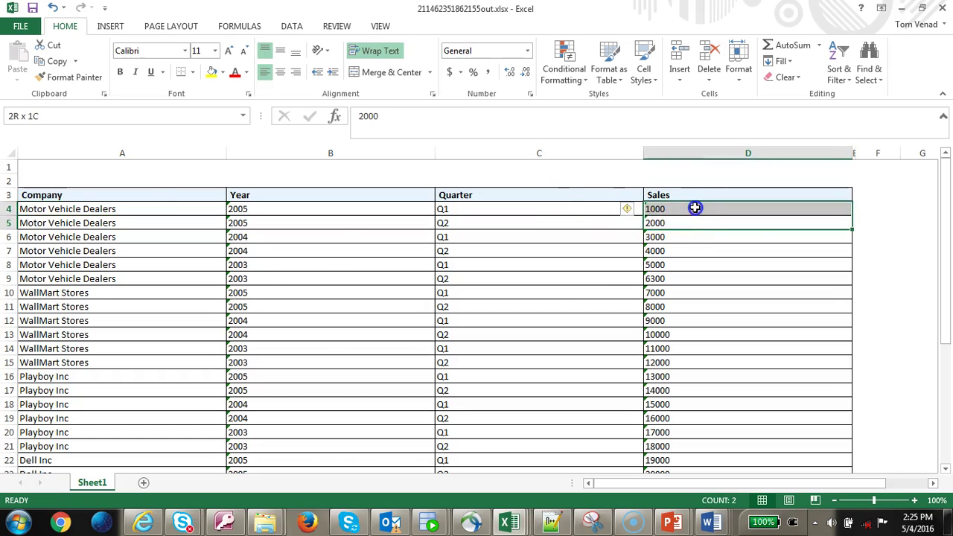
{"action": "key", "text": "alt+Tab"}
{"action": "left_click", "coordinate": [129, 198]}
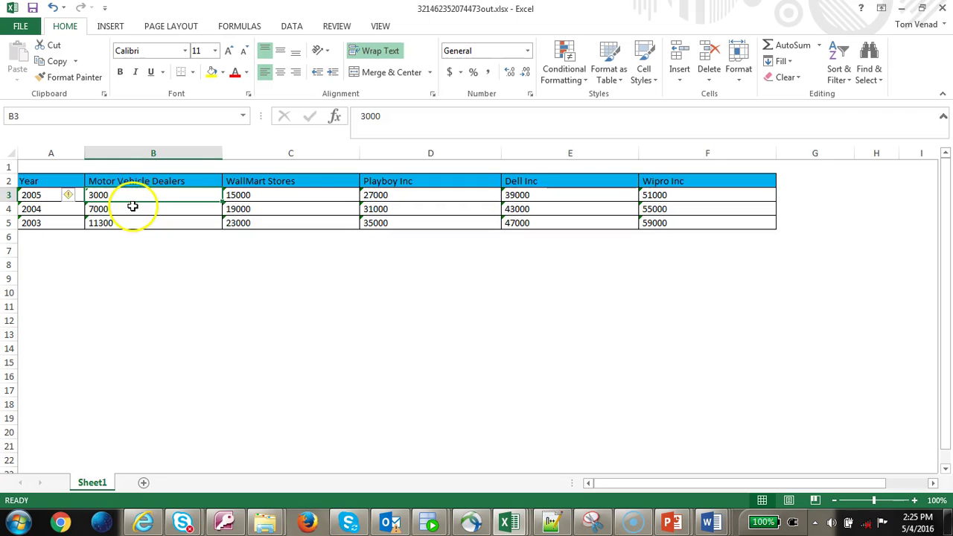
{"action": "key", "text": "alt+Tab"}
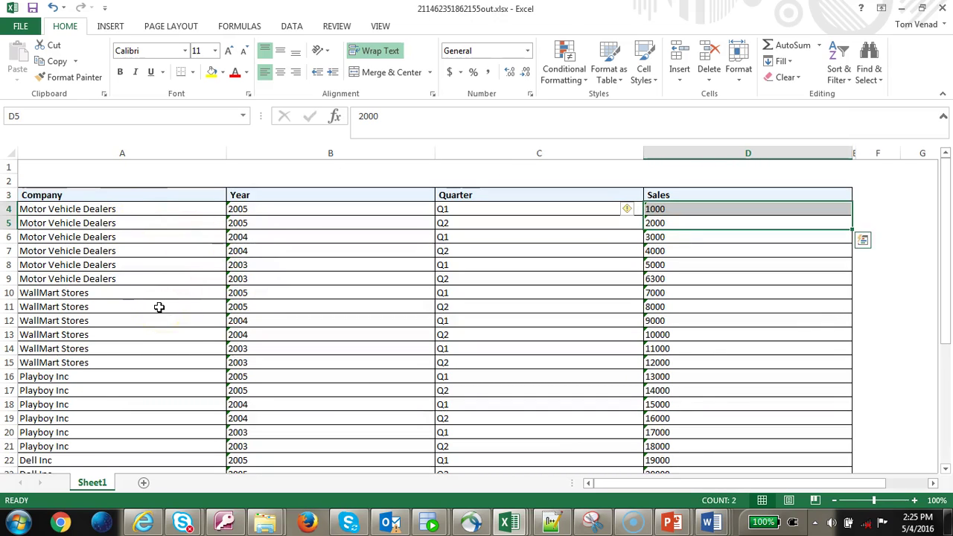
{"action": "key", "text": "alt+Tab"}
Step: Review the year-quarter target layout in LAB_6_at_COLUMN_5.rtf and inspect the COMPANY row's for-each-group code with the Field Browser
{"action": "left_click", "coordinate": [146, 405]}
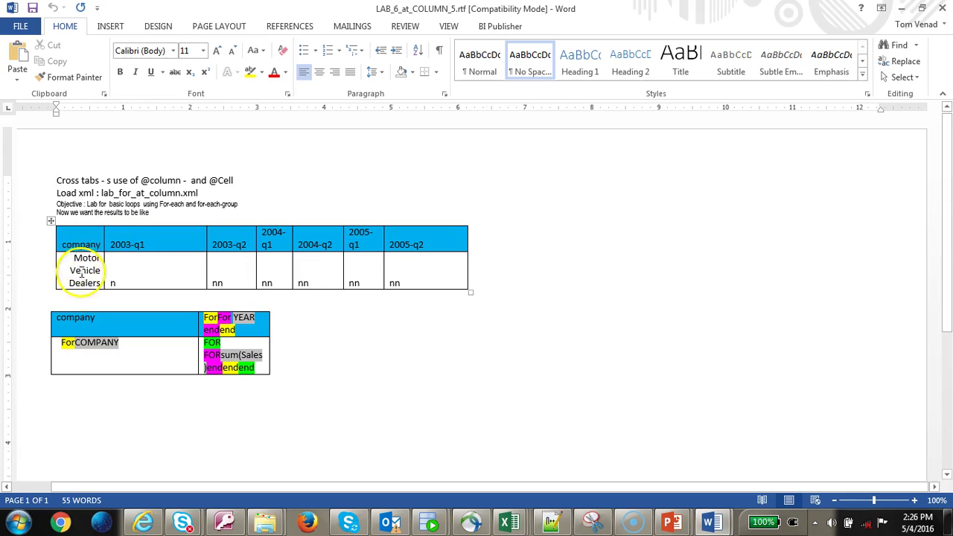
{"action": "left_click", "coordinate": [131, 242]}
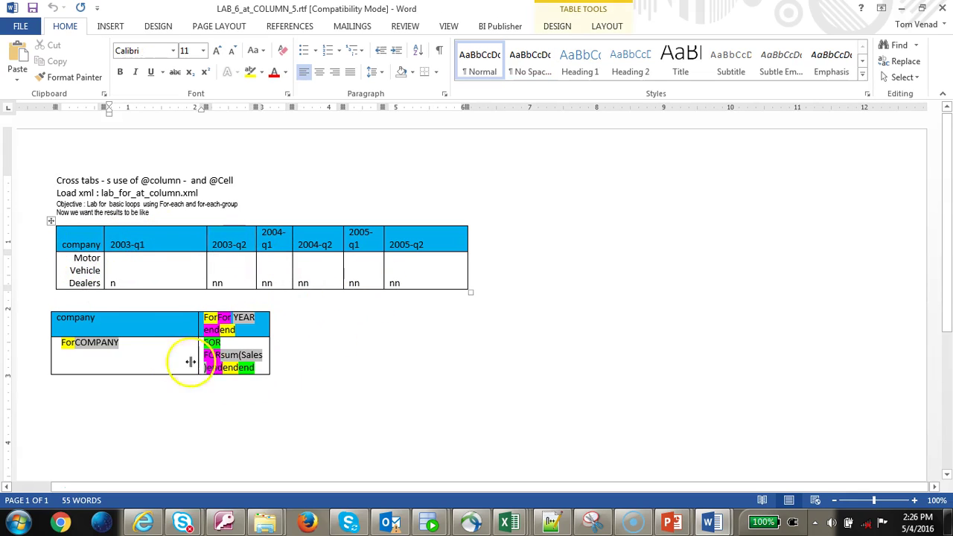
{"action": "left_click_drag", "start_coordinate": [61, 342], "coordinate": [124, 342]}
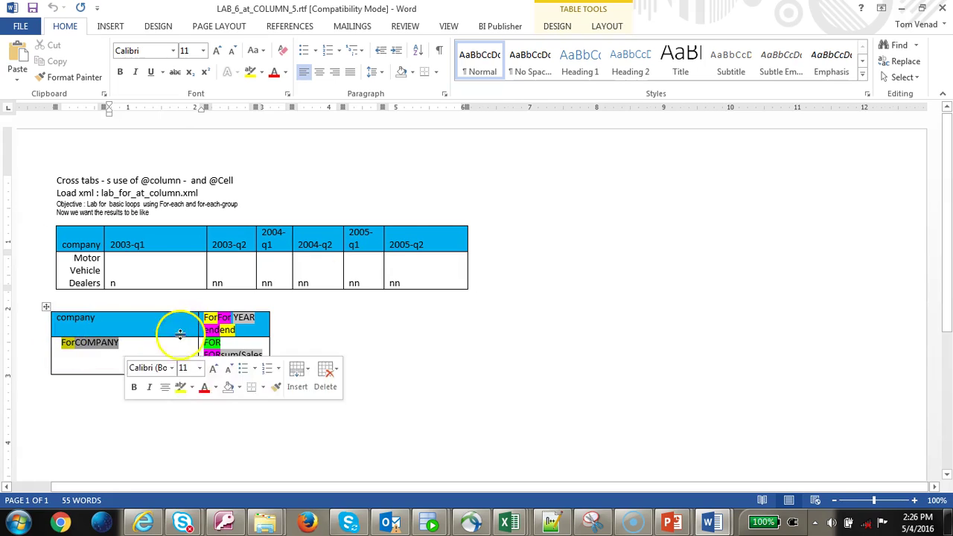
{"action": "left_click", "coordinate": [499, 26]}
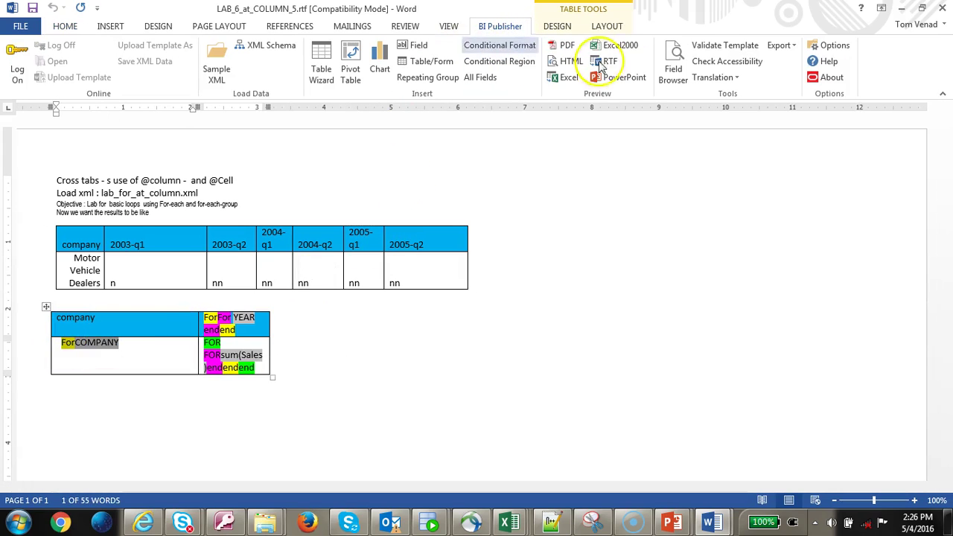
{"action": "left_click", "coordinate": [674, 67]}
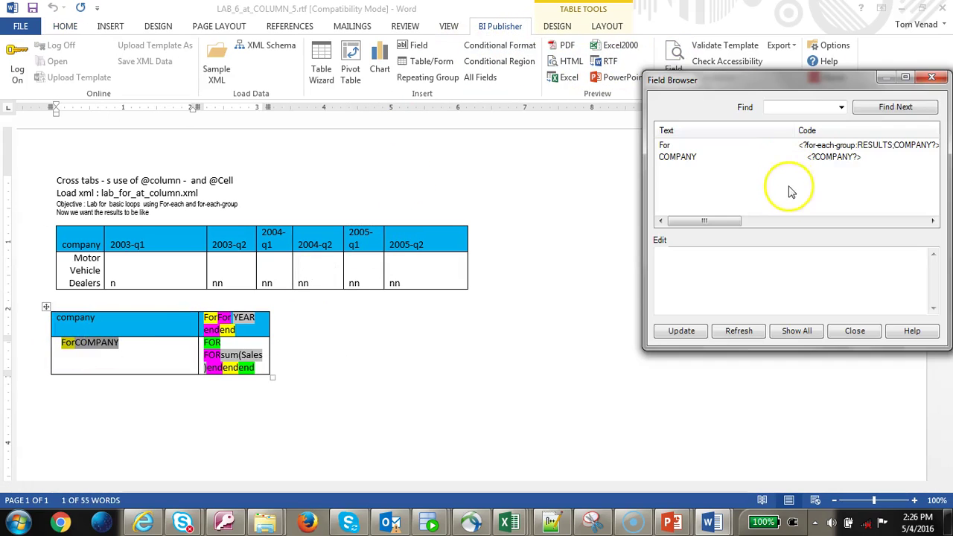
{"action": "left_click", "coordinate": [869, 147]}
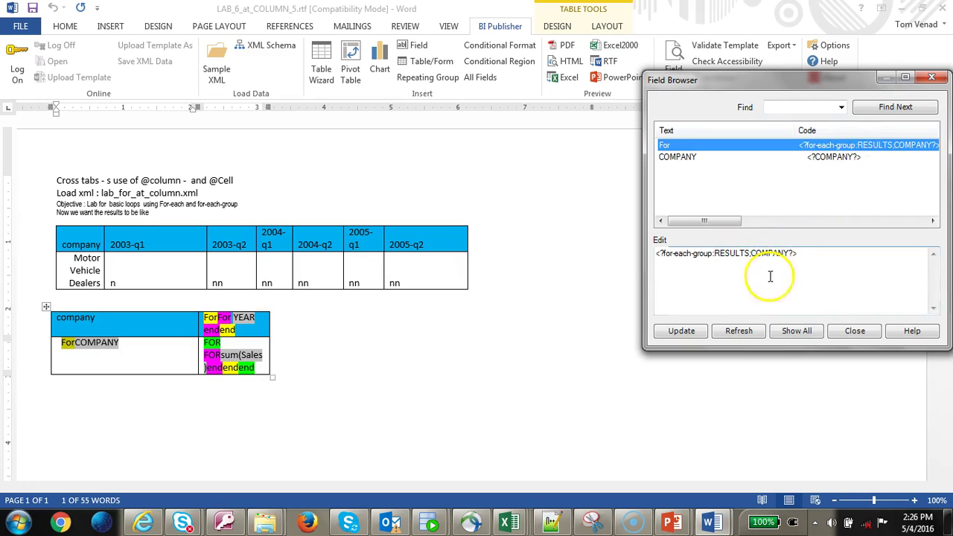
{"action": "left_click", "coordinate": [855, 330]}
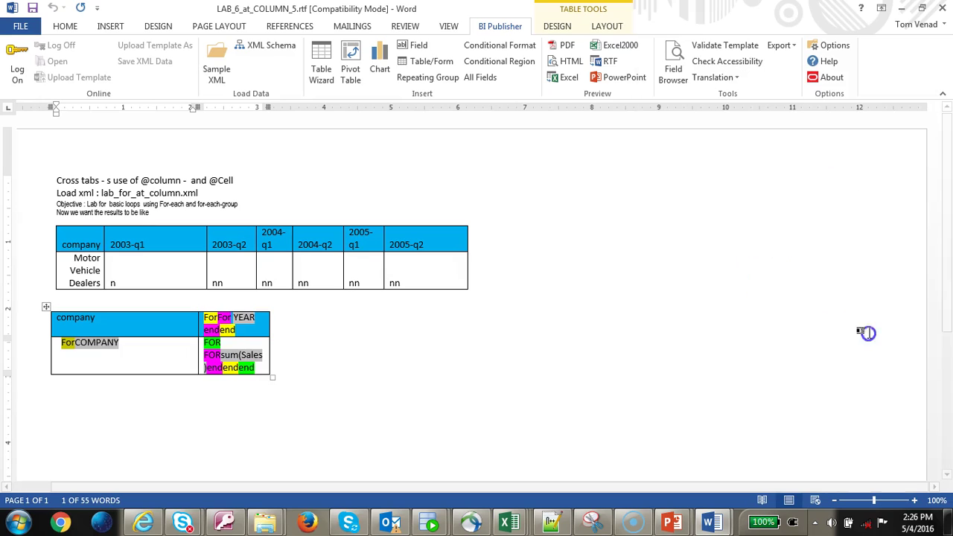
Step: Inspect the YEAR header cell's two for-each-group@column codes and its concat(YEAR,'-',QUARTER) code in the Field Browser
{"action": "left_click", "coordinate": [183, 318]}
{"action": "left_click", "coordinate": [672, 75]}
{"action": "left_click", "coordinate": [864, 145]}
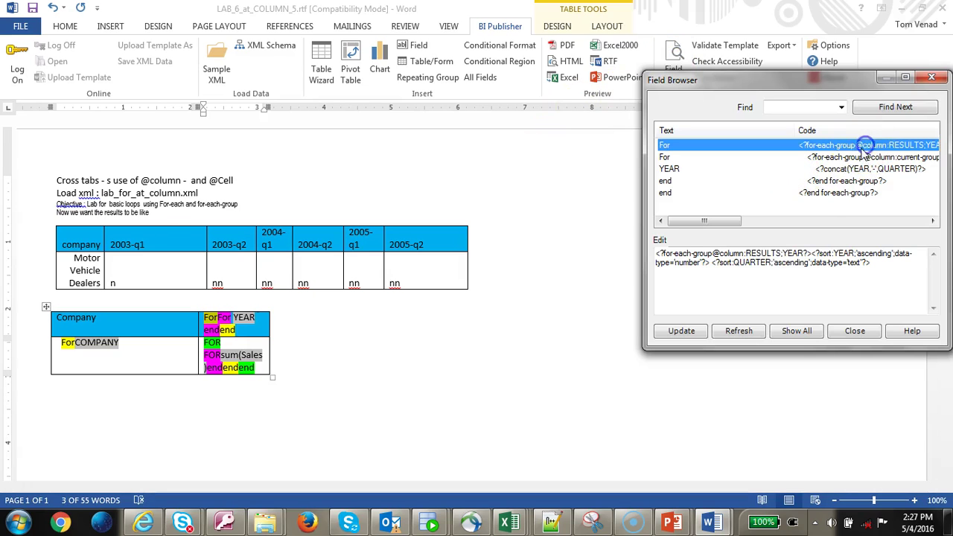
{"action": "double_click", "coordinate": [726, 254]}
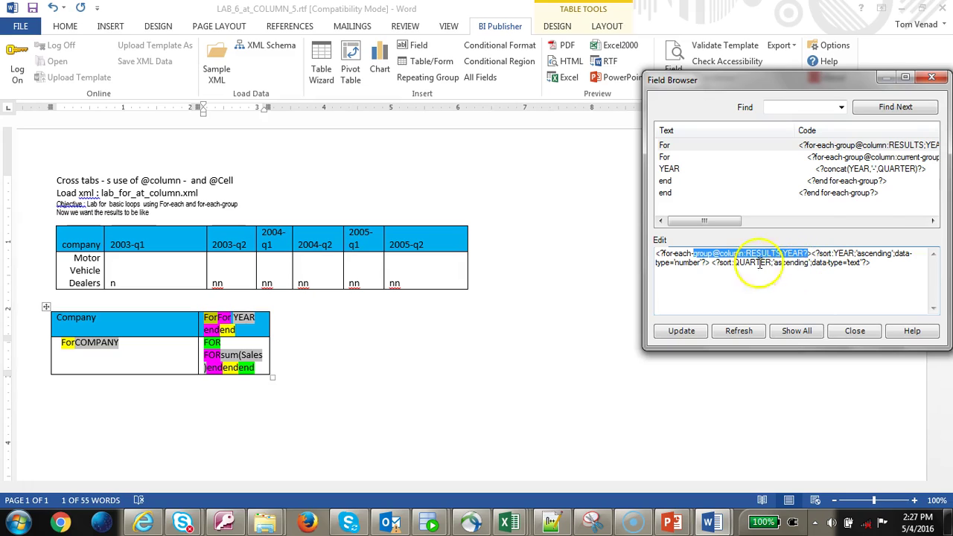
{"action": "left_click", "coordinate": [868, 157]}
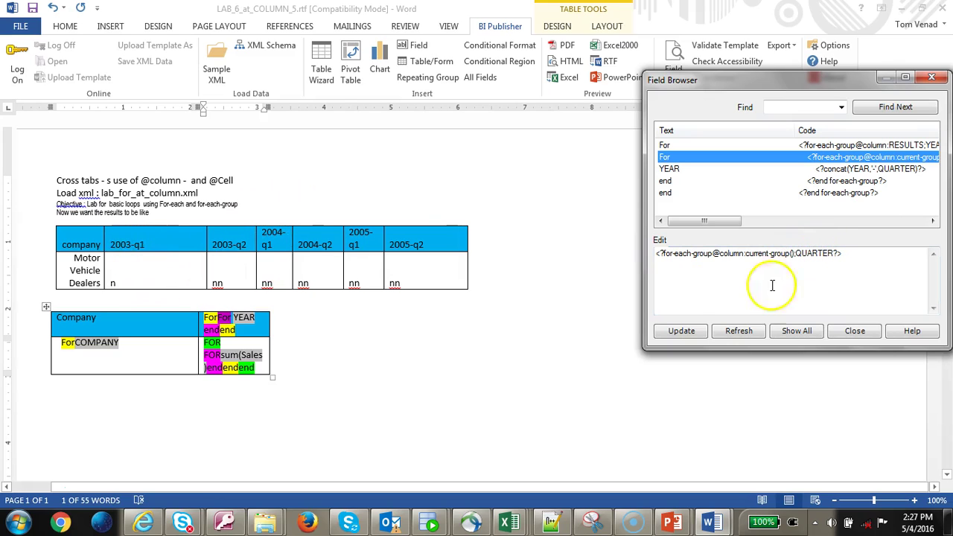
{"action": "left_click", "coordinate": [867, 168]}
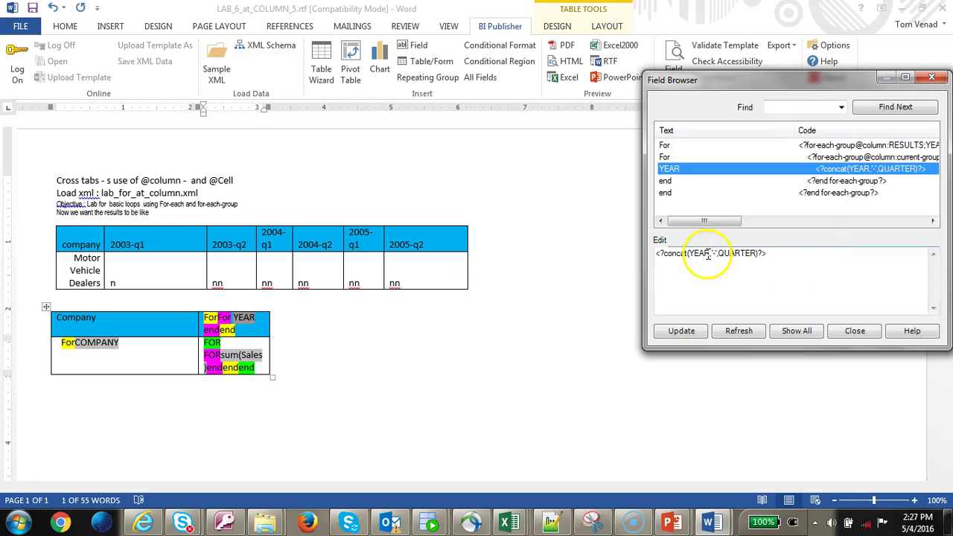
{"action": "left_click", "coordinate": [751, 253]}
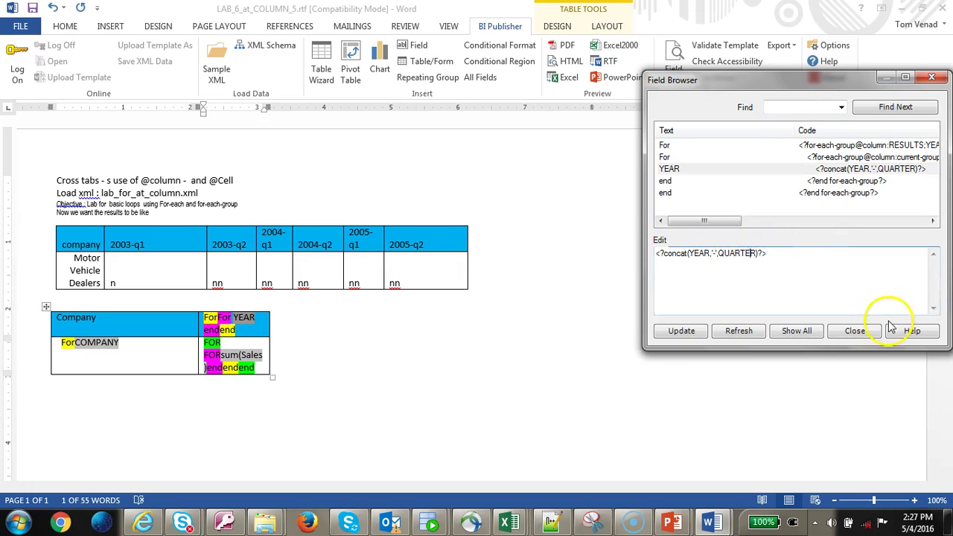
{"action": "left_click", "coordinate": [857, 330]}
Step: Inspect the YEAR and QUARTER for-each-group@cell codes in the sum(Sales) cell, and close the Field Browser
{"action": "left_click", "coordinate": [176, 356]}
{"action": "key", "text": "Tab"}
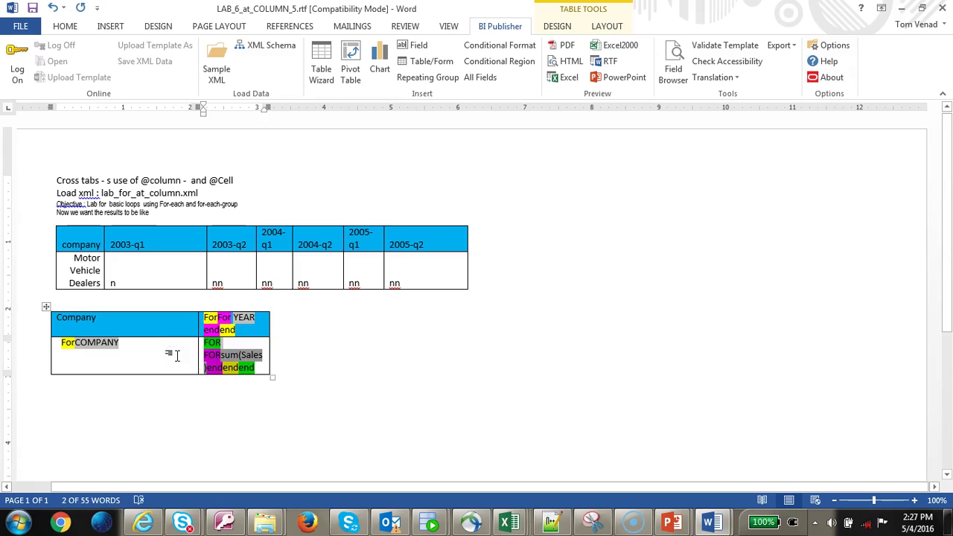
{"action": "left_click", "coordinate": [675, 70]}
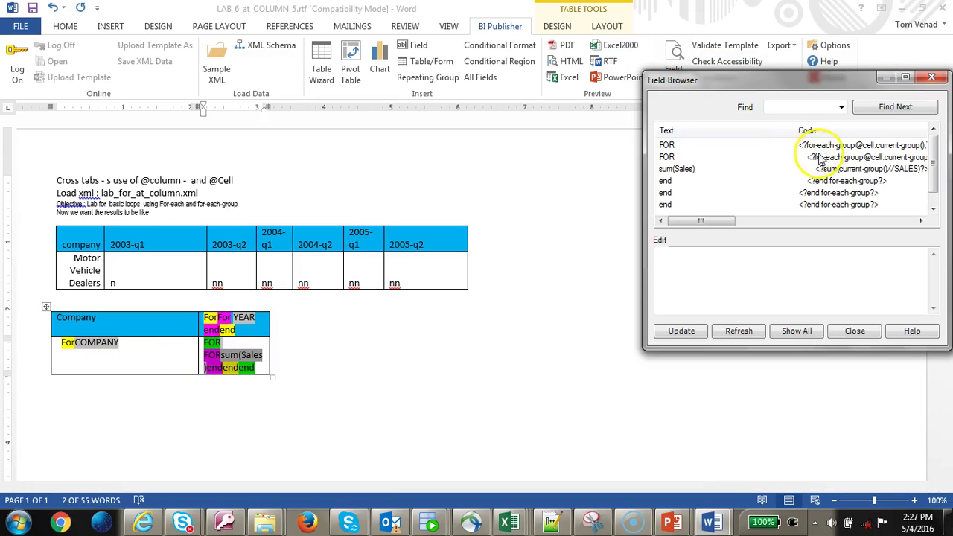
{"action": "left_click", "coordinate": [808, 145]}
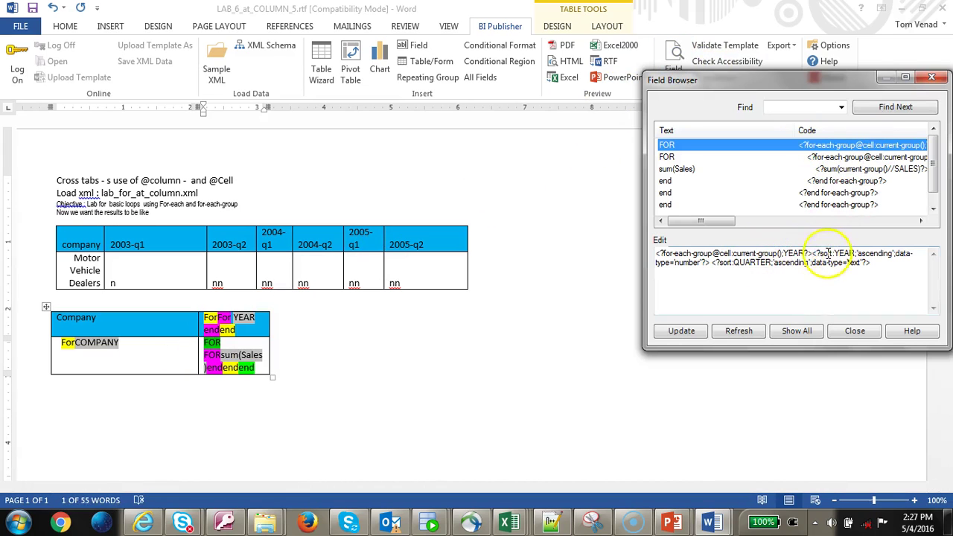
{"action": "left_click", "coordinate": [876, 157]}
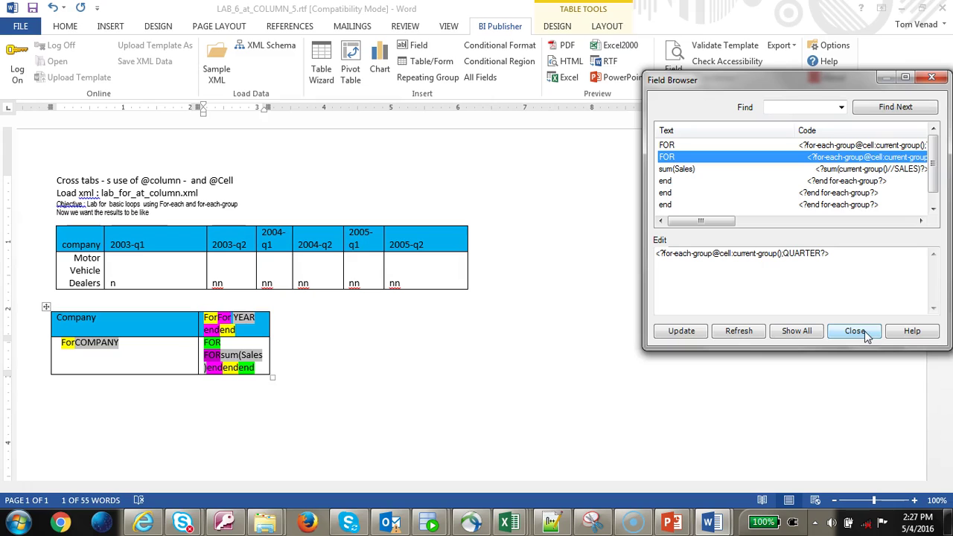
{"action": "left_click", "coordinate": [888, 156]}
{"action": "left_click", "coordinate": [867, 332]}
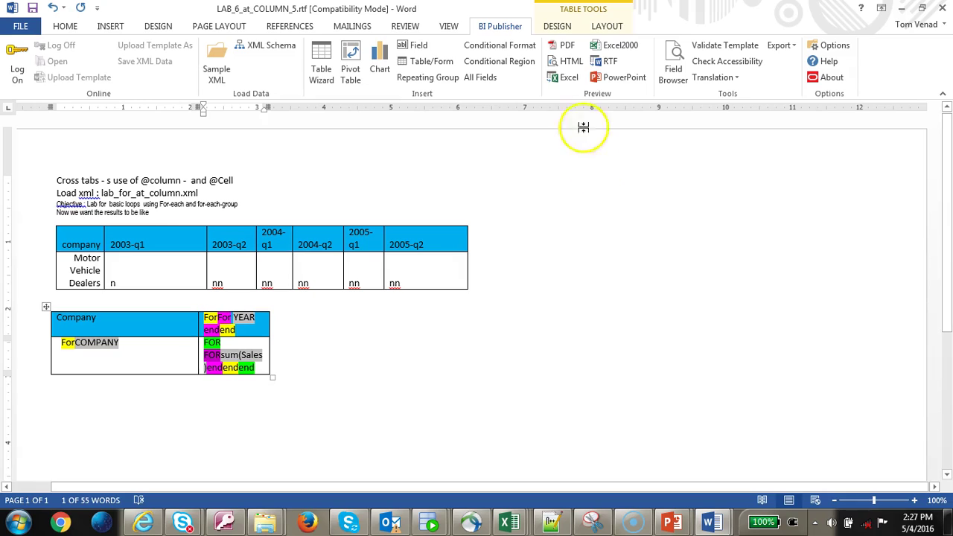
Step: Preview LAB_6_at_COLUMN_5.rtf in Excel and check the Motor Vehicle Dealers sales across the year-quarter columns
{"action": "left_click", "coordinate": [575, 80]}
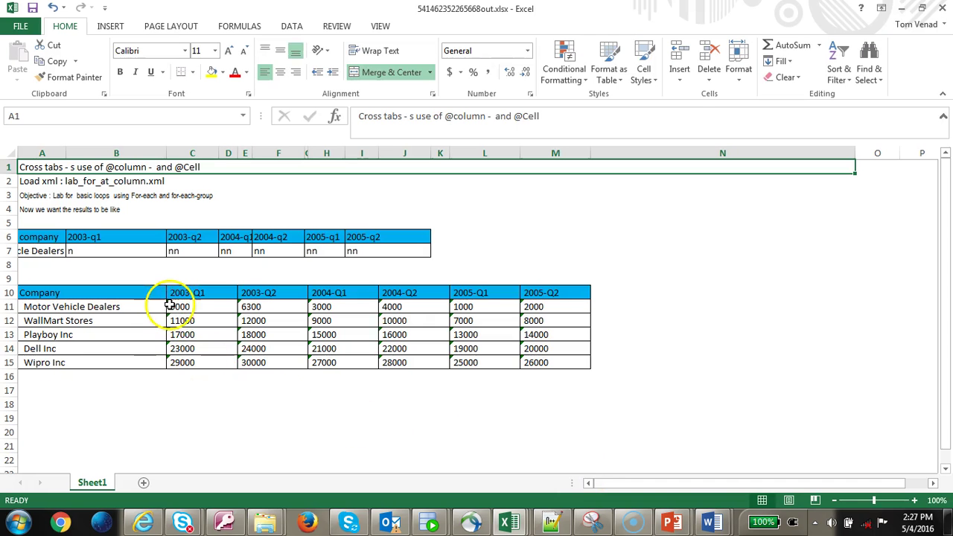
{"action": "left_click", "coordinate": [202, 310]}
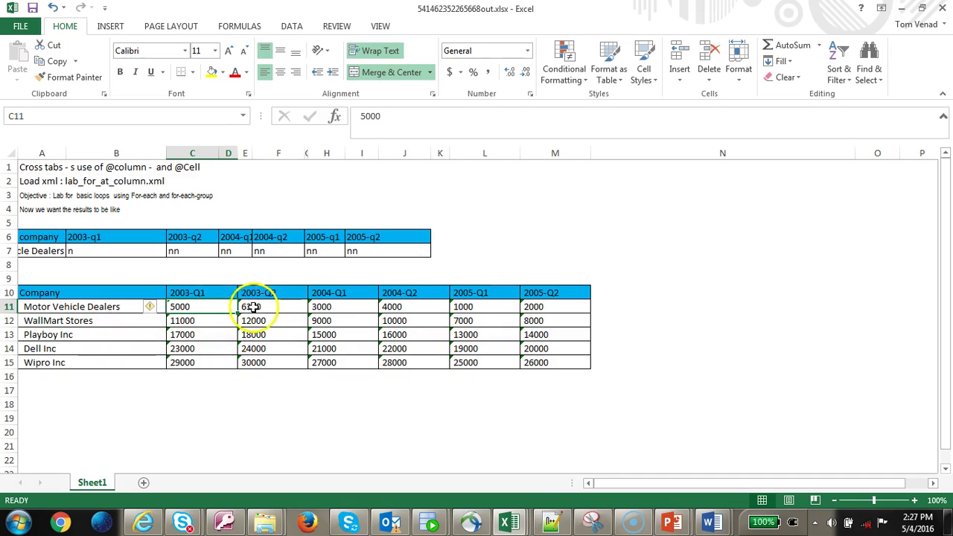
{"action": "left_click_drag", "start_coordinate": [469, 306], "coordinate": [555, 306]}
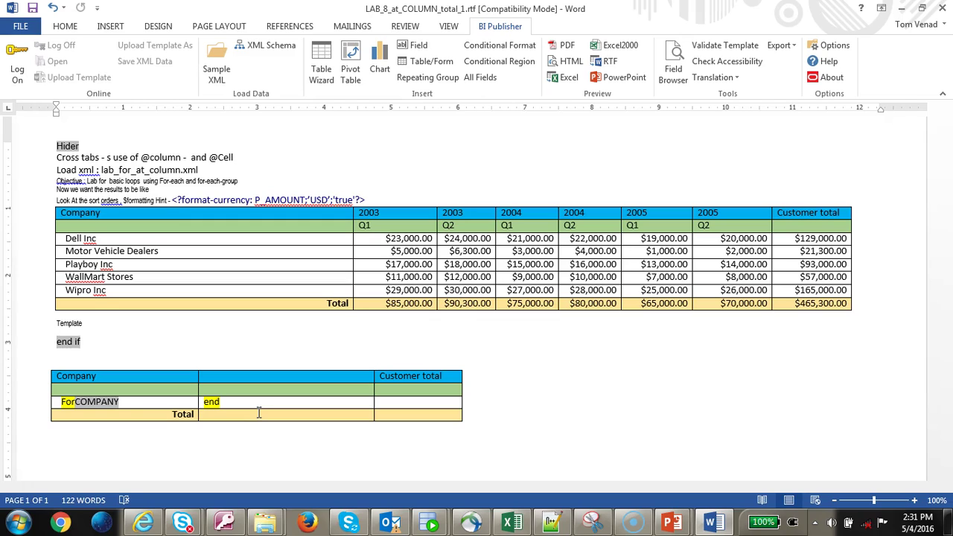
Step: Review the target layout in LAB_8_at_COLUMN_total_1.rtf and inspect the template table's For code, which groups by COMPANY and sorts descending
{"action": "left_click", "coordinate": [388, 224]}
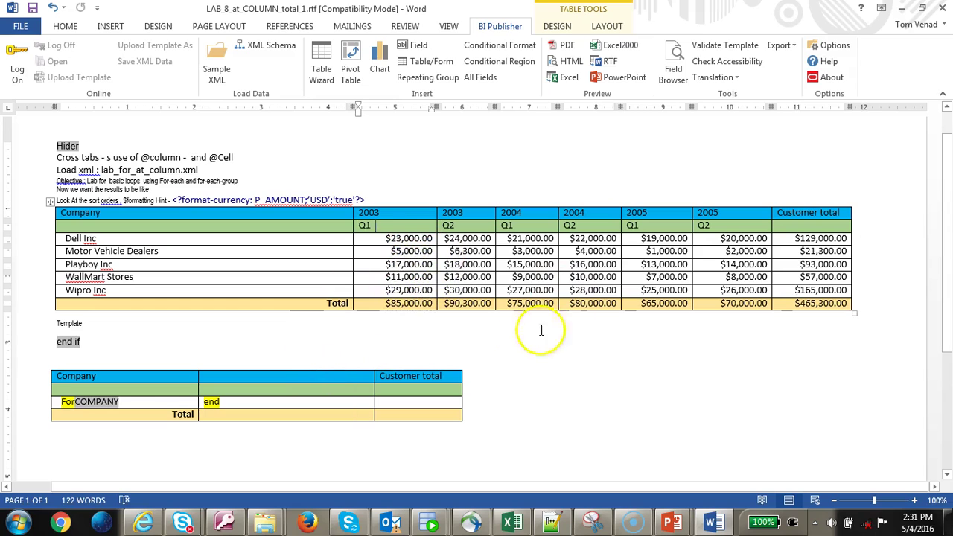
{"action": "left_click", "coordinate": [134, 379]}
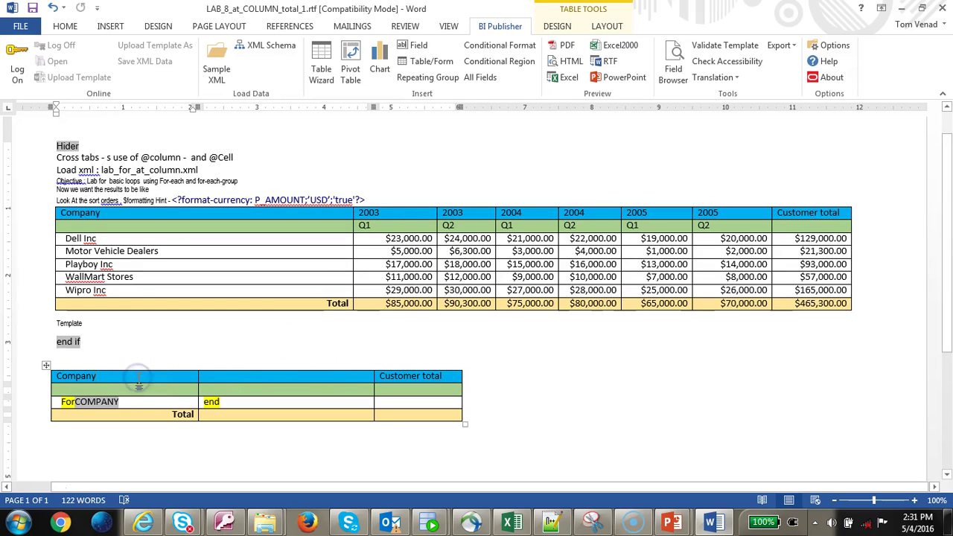
{"action": "scroll", "coordinate": [140, 382], "scroll_direction": "down", "scroll_amount": 1}
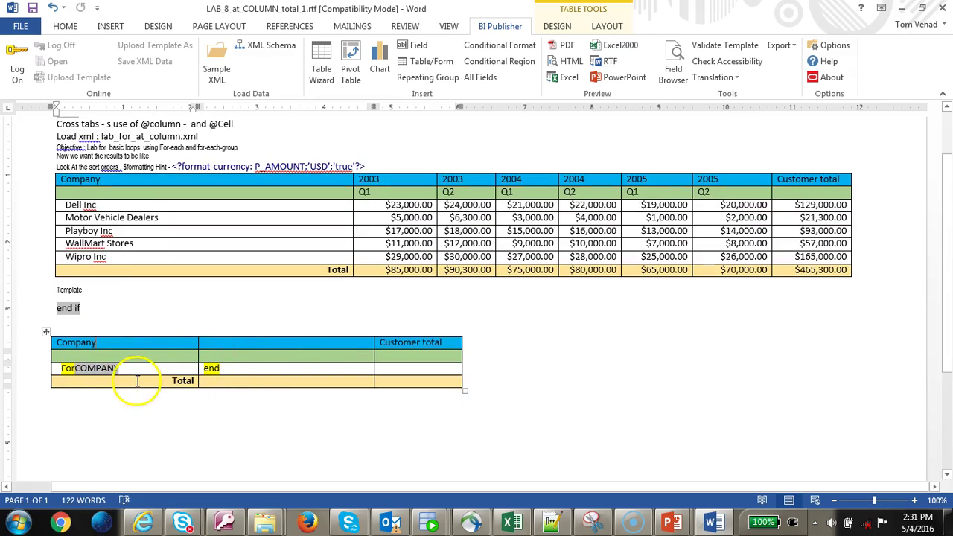
{"action": "left_click", "coordinate": [66, 369]}
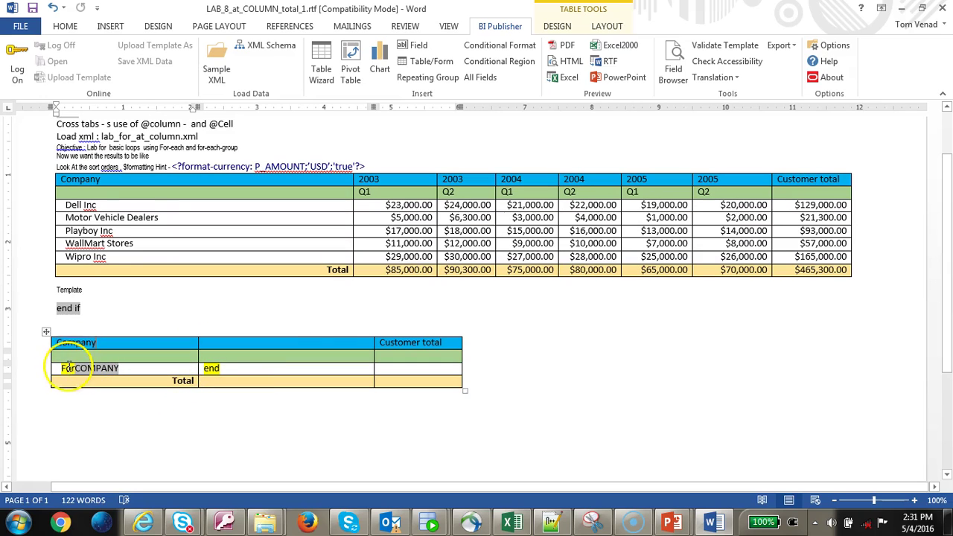
{"action": "left_click", "coordinate": [676, 82]}
{"action": "left_click", "coordinate": [853, 145]}
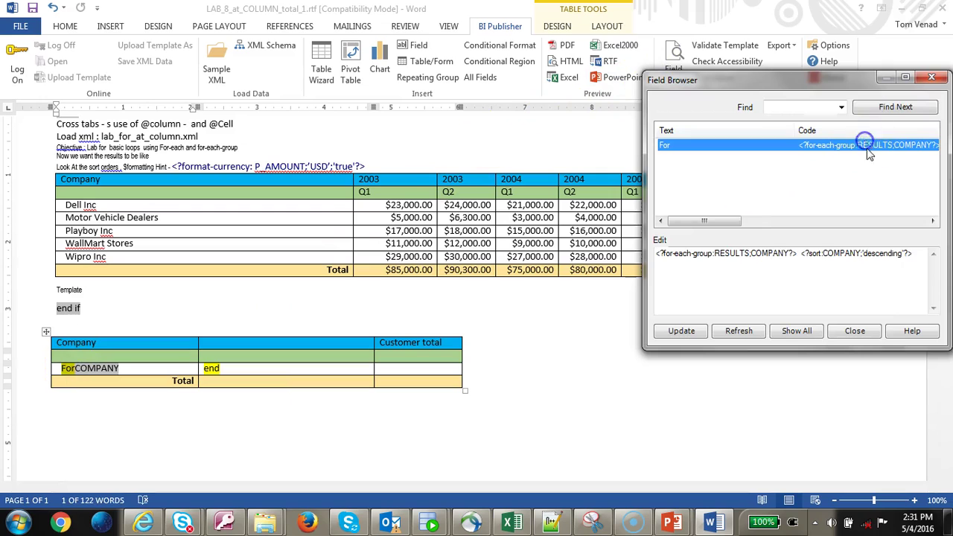
{"action": "left_click", "coordinate": [863, 333]}
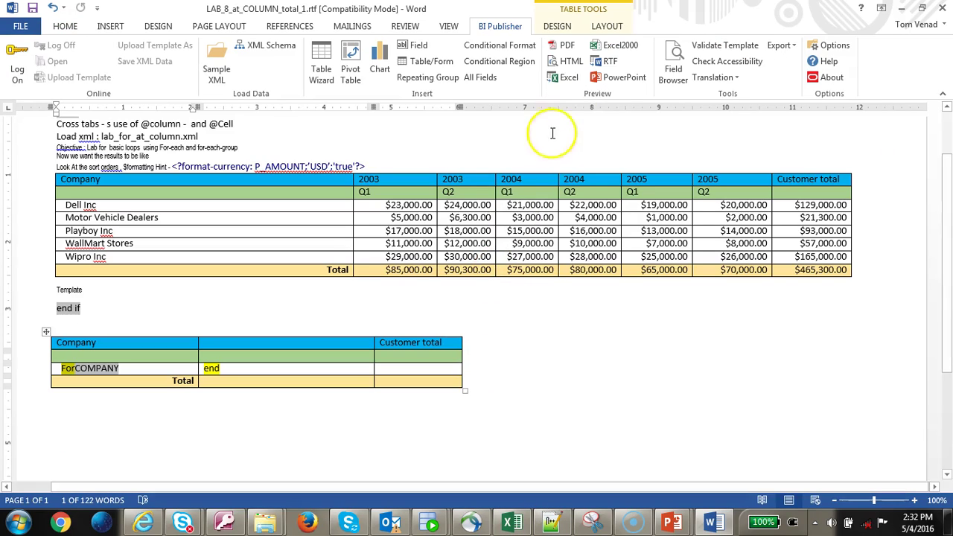
Step: Preview LAB_8_at_COLUMN_total_1.rtf in Excel and check the sort order of the company rows
{"action": "left_click", "coordinate": [568, 79]}
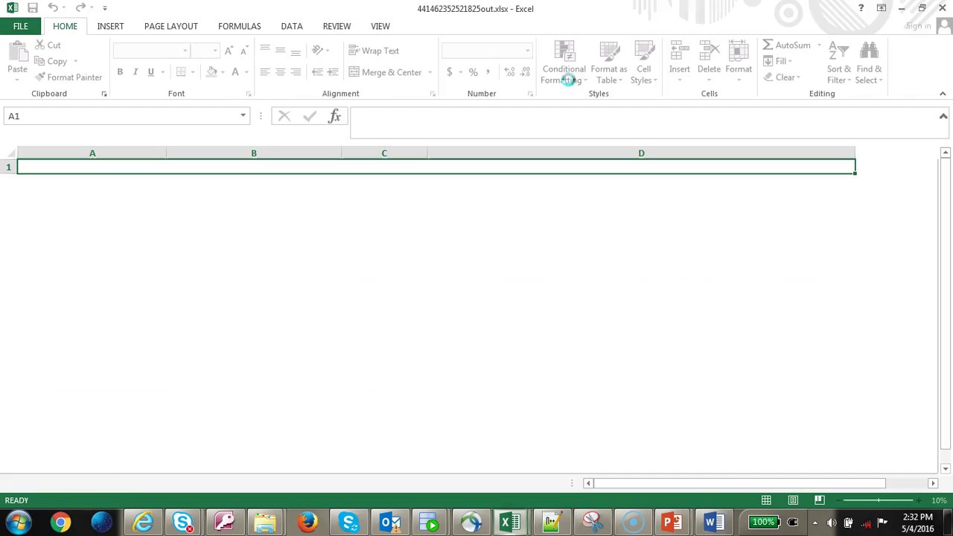
{"action": "left_click", "coordinate": [39, 226]}
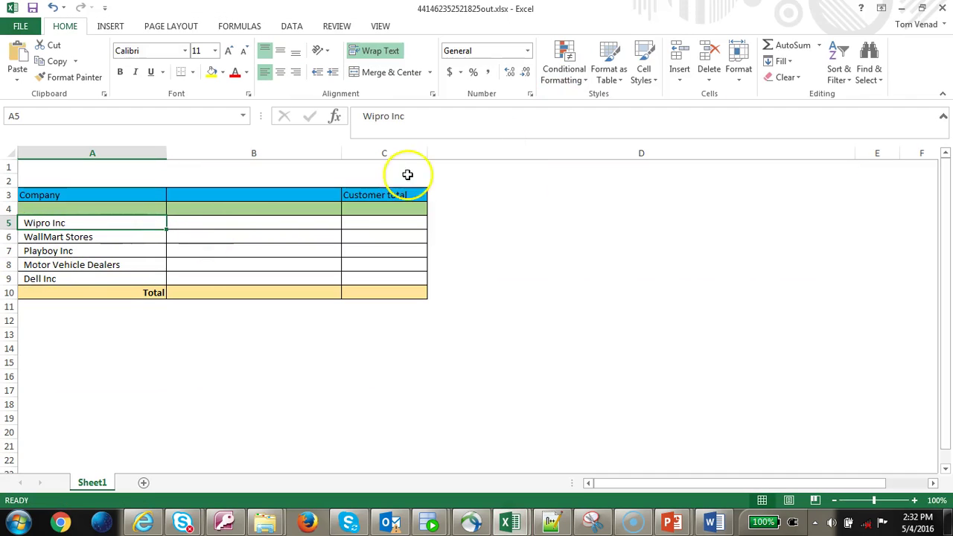
Step: Check the year and quarter header cells beside Company in the Excel preview, and switch back to Word
{"action": "left_click", "coordinate": [228, 197]}
{"action": "left_click", "coordinate": [233, 215]}
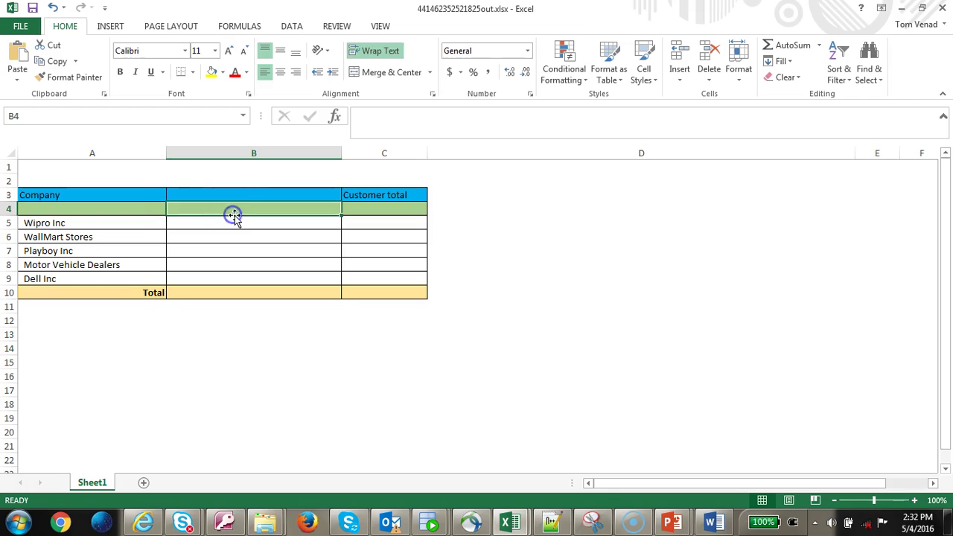
{"action": "key", "text": "alt+Tab"}
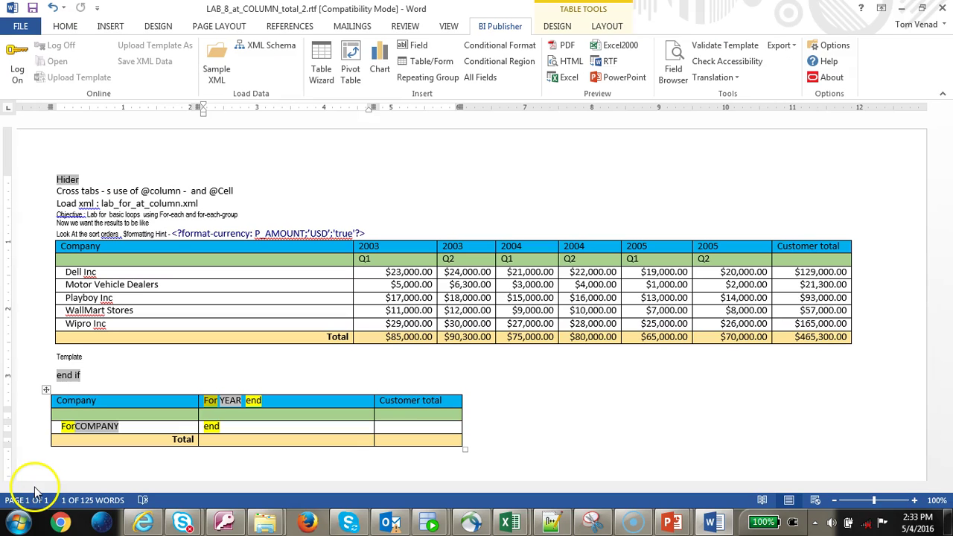
Step: Inspect the For code in the YEAR header cell of LAB_8_at_COLUMN_total_2.rtf in the Field Browser, and close it
{"action": "left_click", "coordinate": [173, 430]}
{"action": "left_click", "coordinate": [210, 401]}
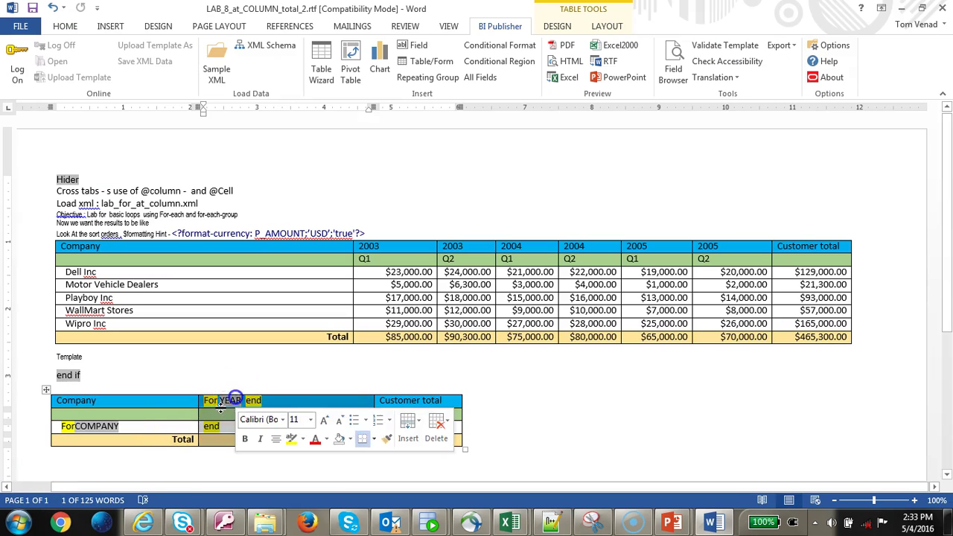
{"action": "left_click", "coordinate": [210, 402]}
{"action": "left_click_drag", "start_coordinate": [211, 403], "coordinate": [233, 402]}
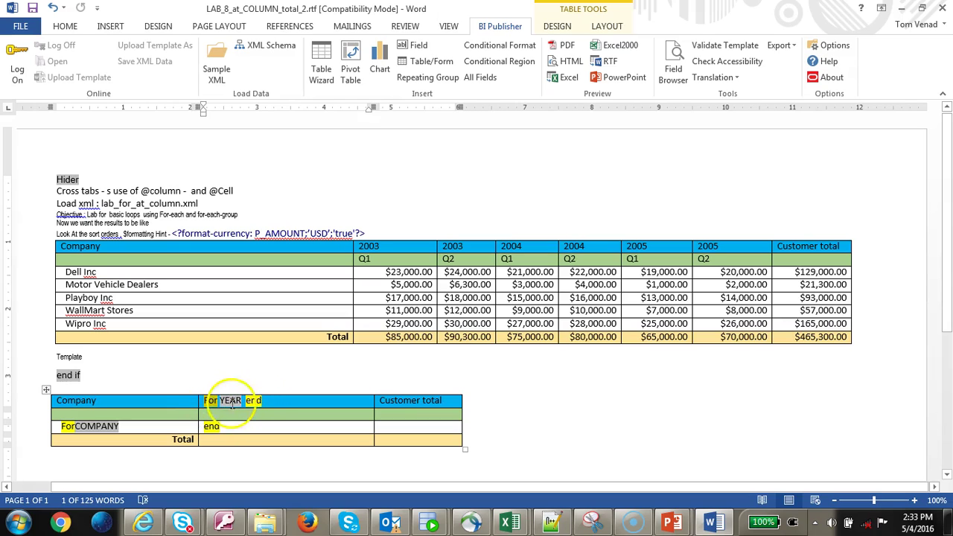
{"action": "left_click", "coordinate": [192, 401]}
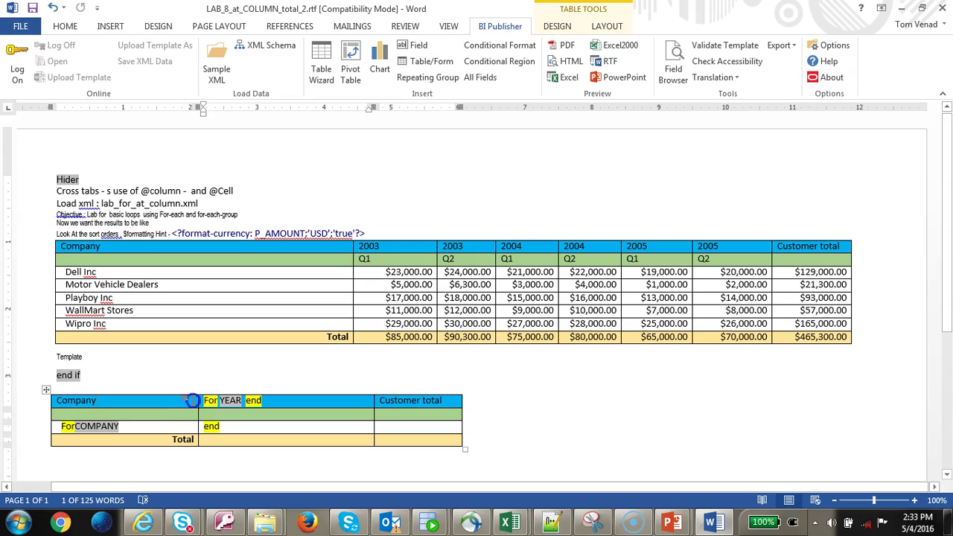
{"action": "left_click", "coordinate": [673, 67]}
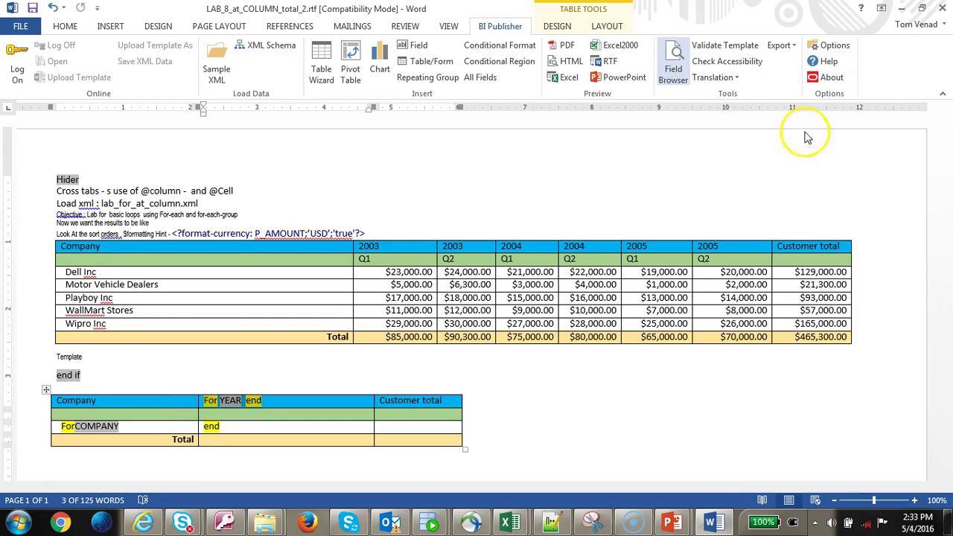
{"action": "left_click", "coordinate": [862, 146]}
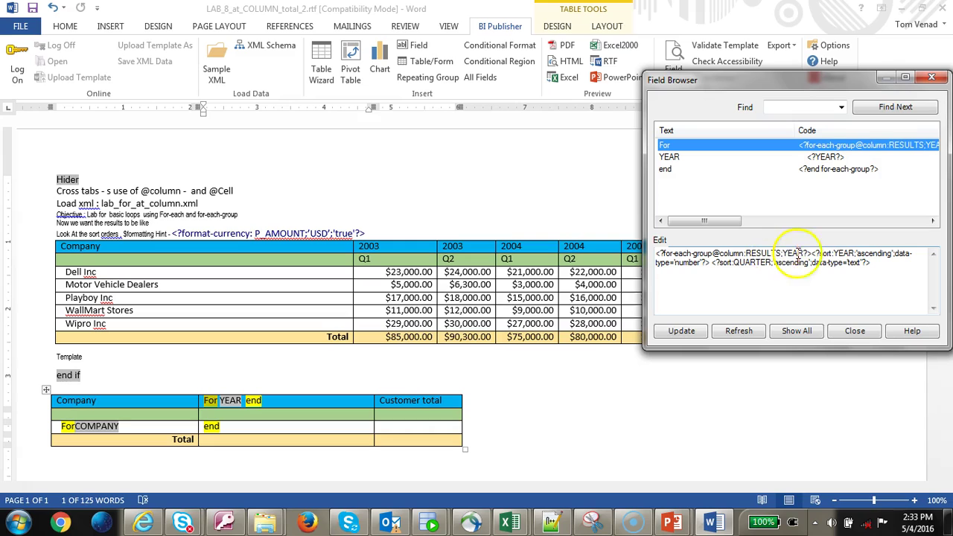
{"action": "left_click", "coordinate": [855, 330]}
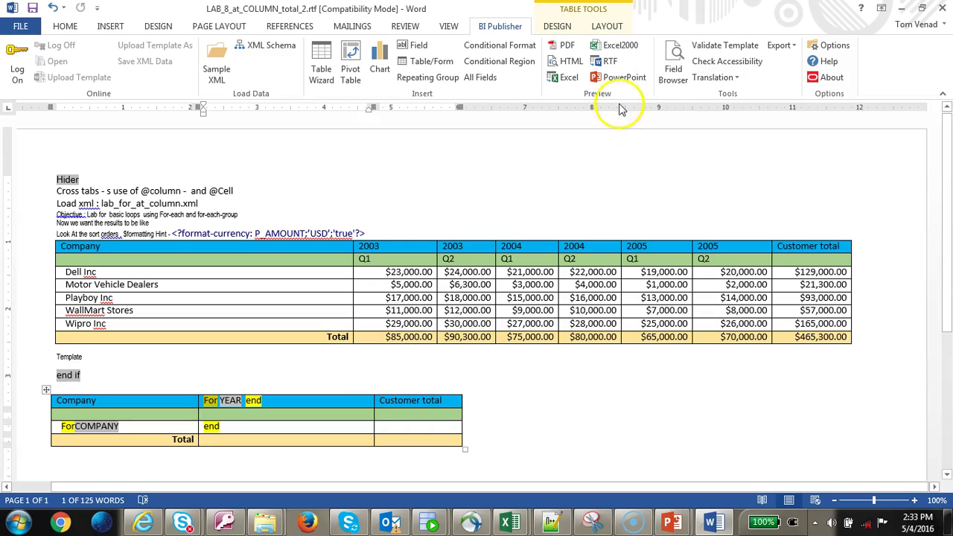
Step: Preview LAB_8_at_COLUMN_total_2.rtf in Excel and check the quarter row under the year columns
{"action": "left_click", "coordinate": [578, 80]}
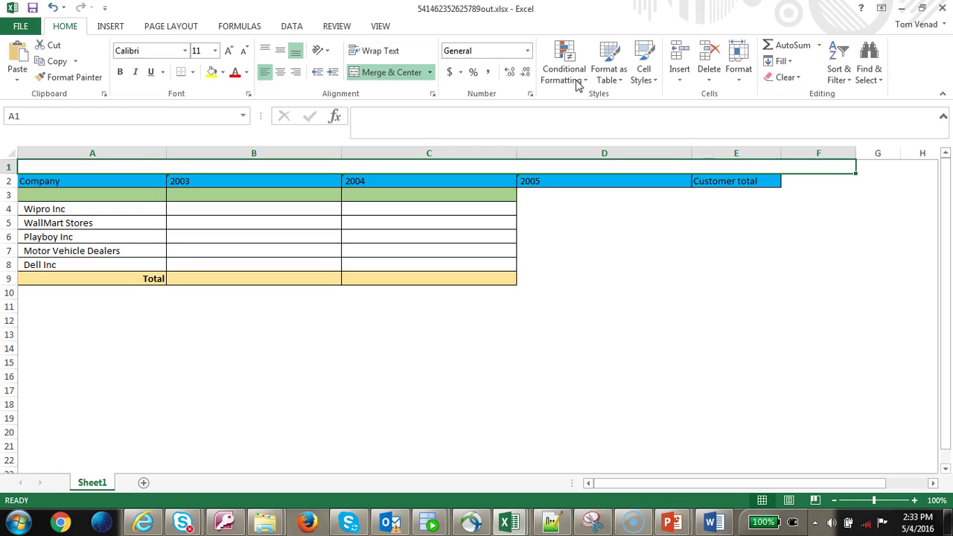
{"action": "left_click", "coordinate": [262, 199]}
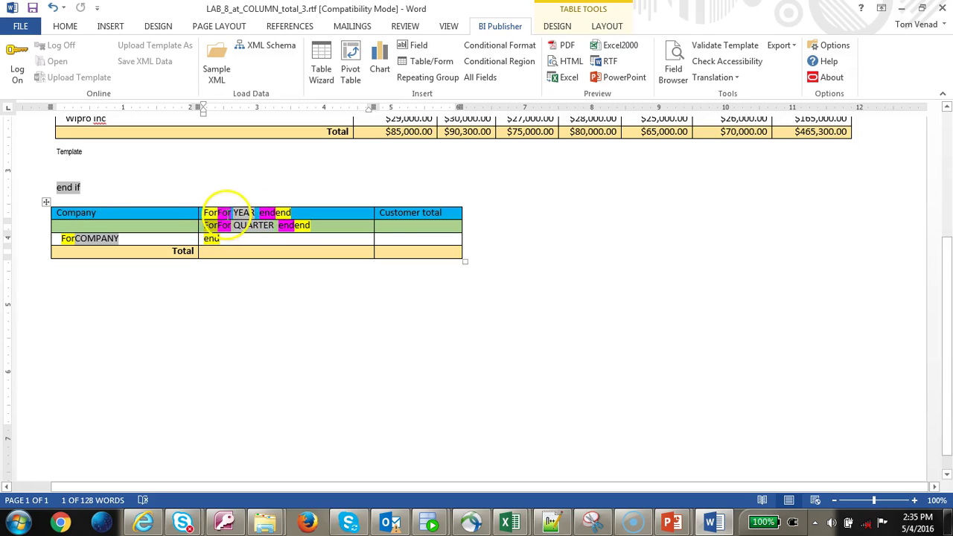
{"action": "right_click", "coordinate": [226, 214]}
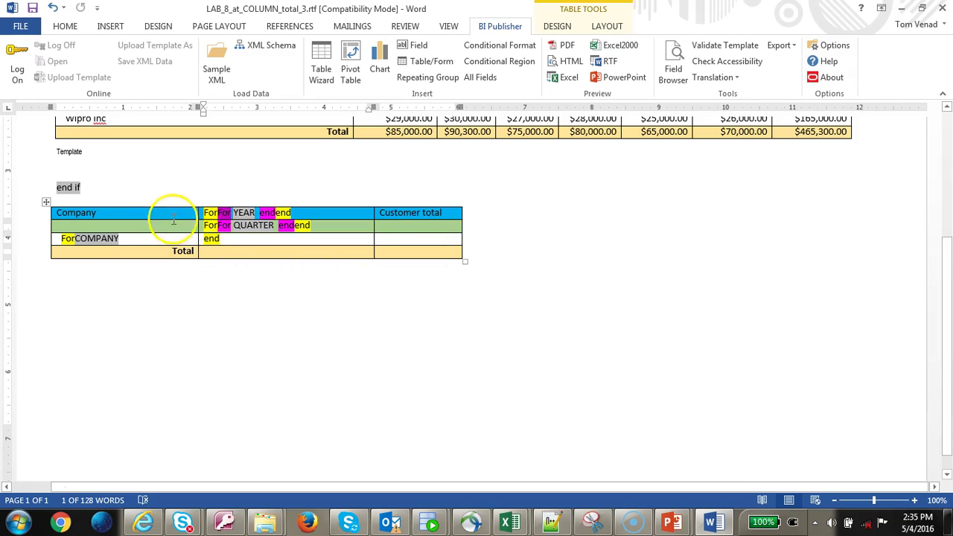
{"action": "right_click", "coordinate": [211, 227]}
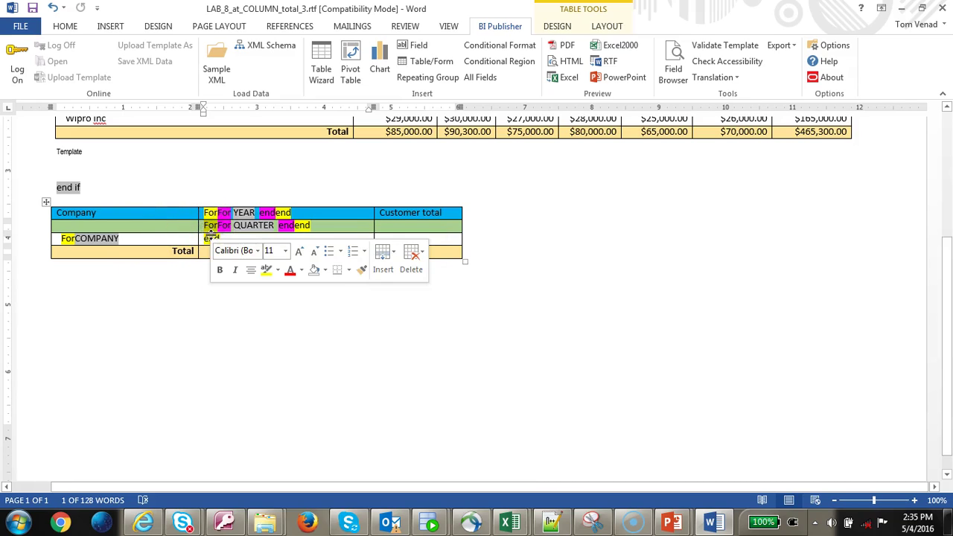
{"action": "left_click", "coordinate": [285, 195]}
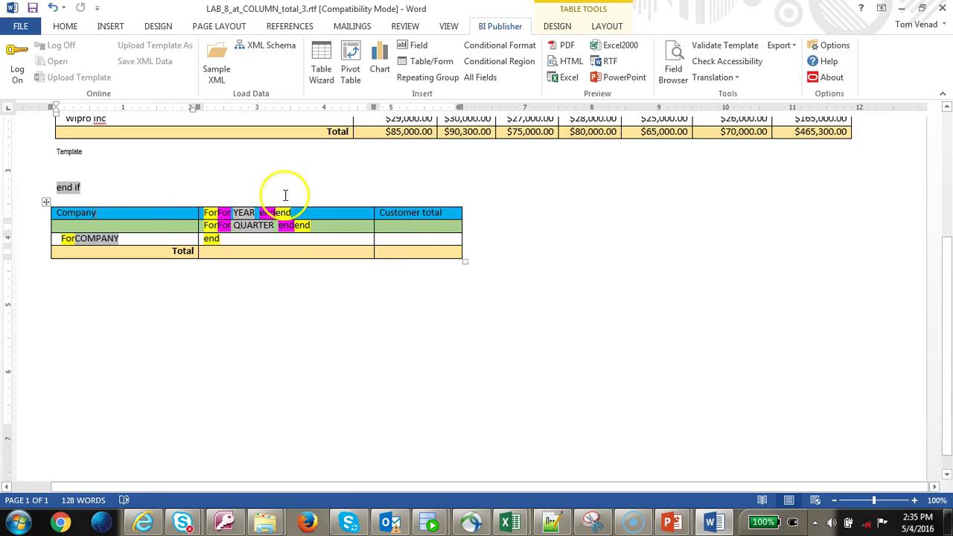
{"action": "left_click_drag", "start_coordinate": [203, 215], "coordinate": [286, 225]}
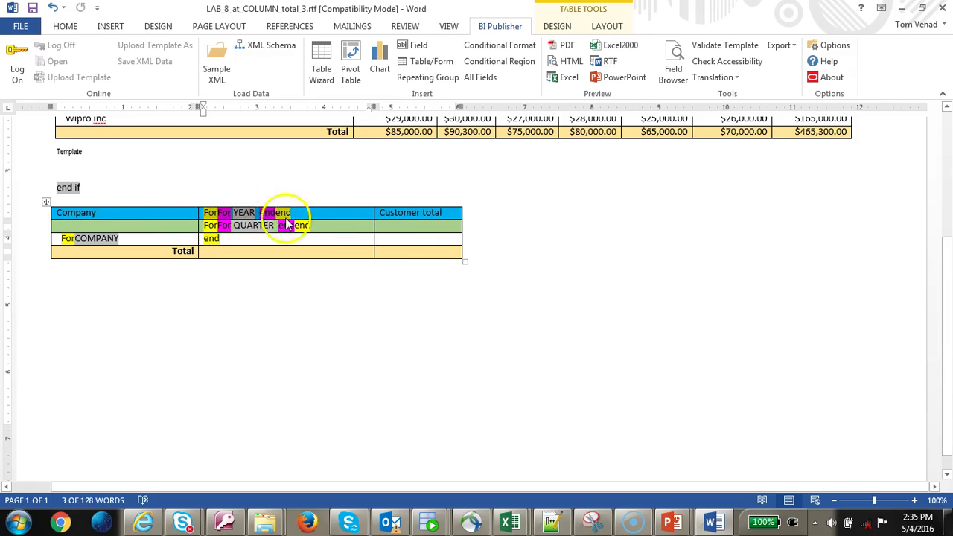
{"action": "left_click", "coordinate": [678, 65]}
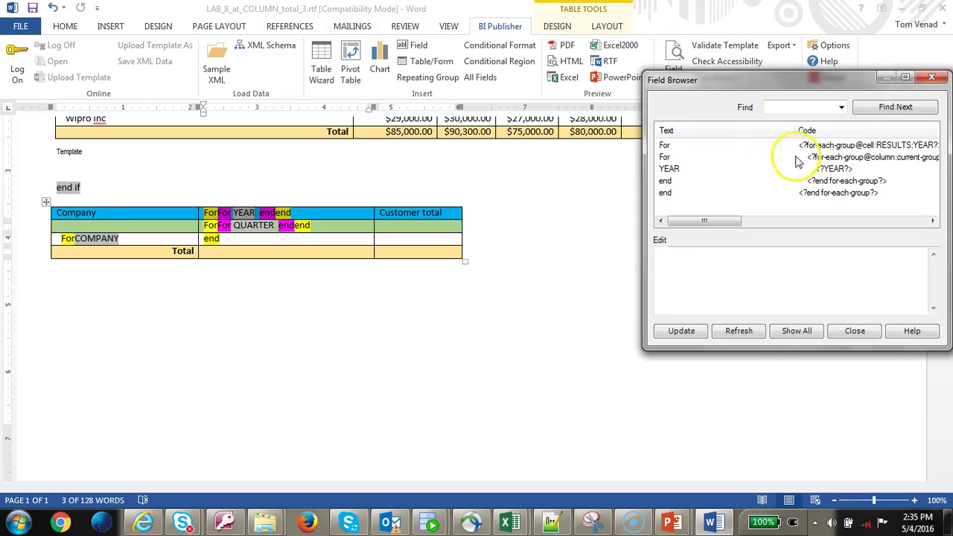
{"action": "left_click", "coordinate": [868, 145]}
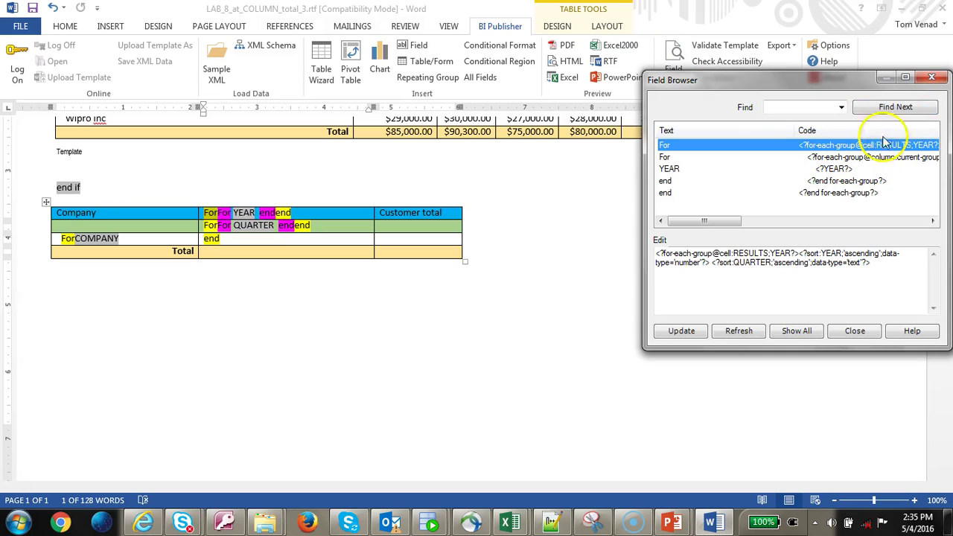
{"action": "left_click", "coordinate": [906, 76]}
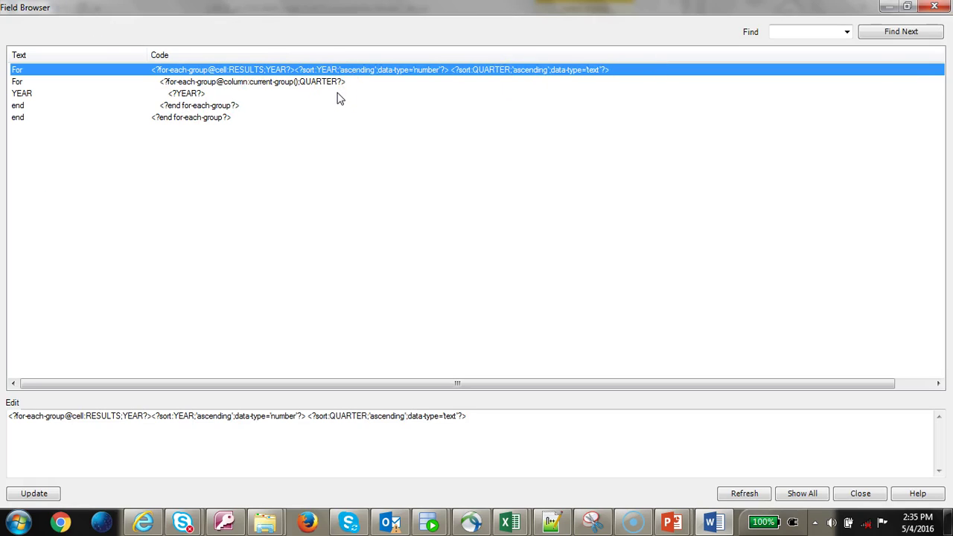
{"action": "left_click", "coordinate": [273, 84]}
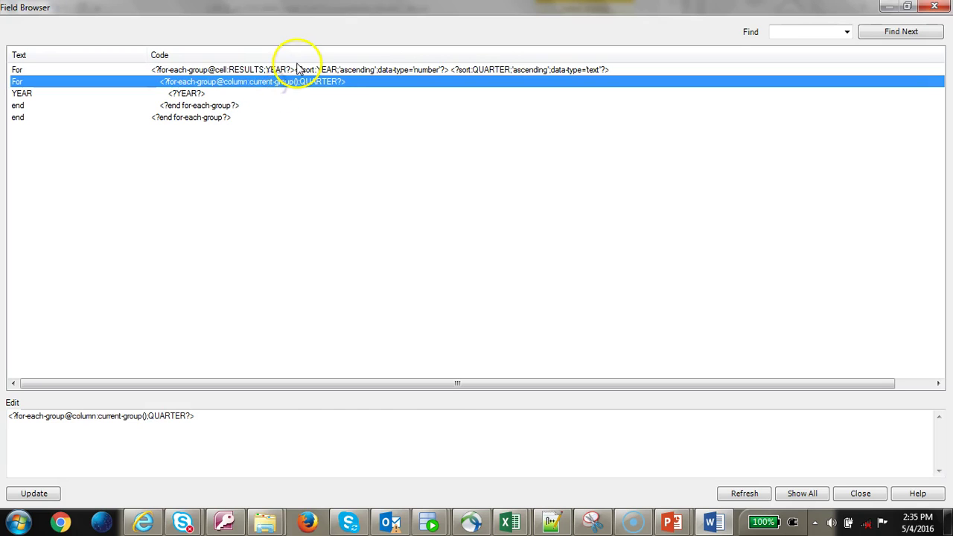
{"action": "left_click", "coordinate": [298, 70]}
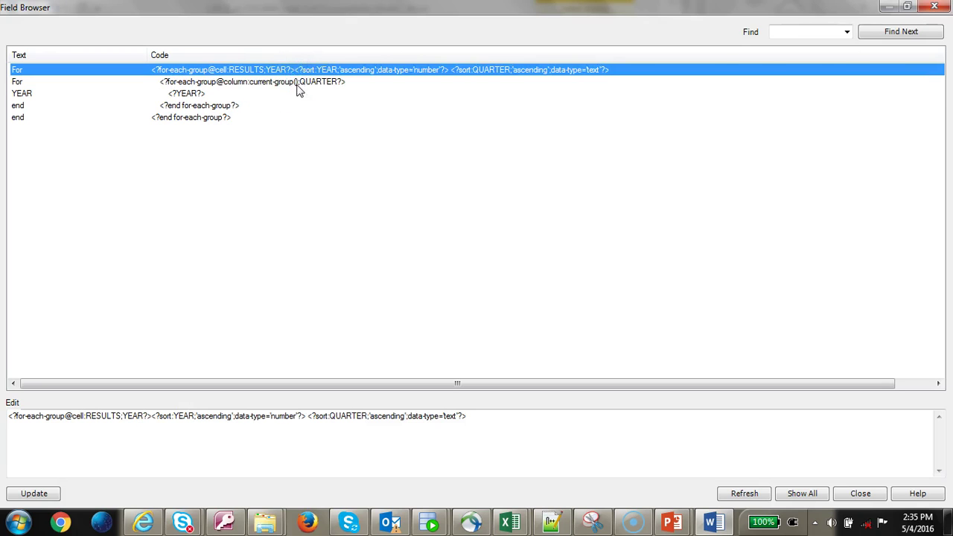
{"action": "left_click", "coordinate": [297, 87]}
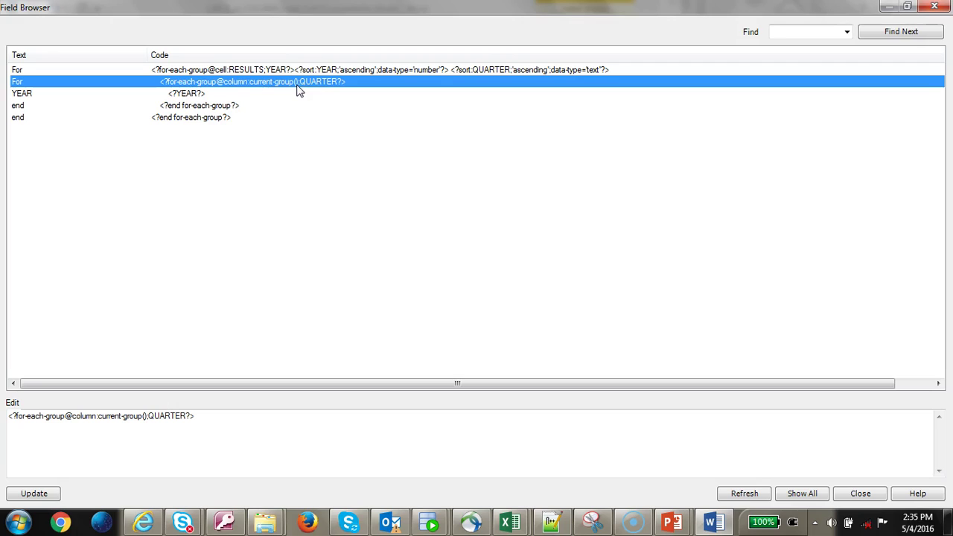
{"action": "left_click", "coordinate": [860, 493]}
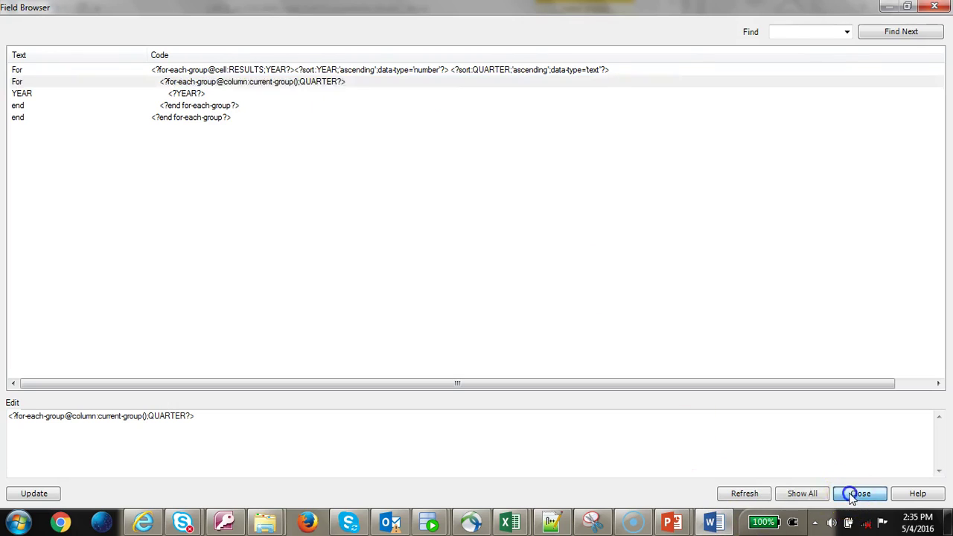
Step: Inspect both For grouping codes in the QUARTER header cell in the Field Browser, and close it
{"action": "left_click", "coordinate": [165, 230]}
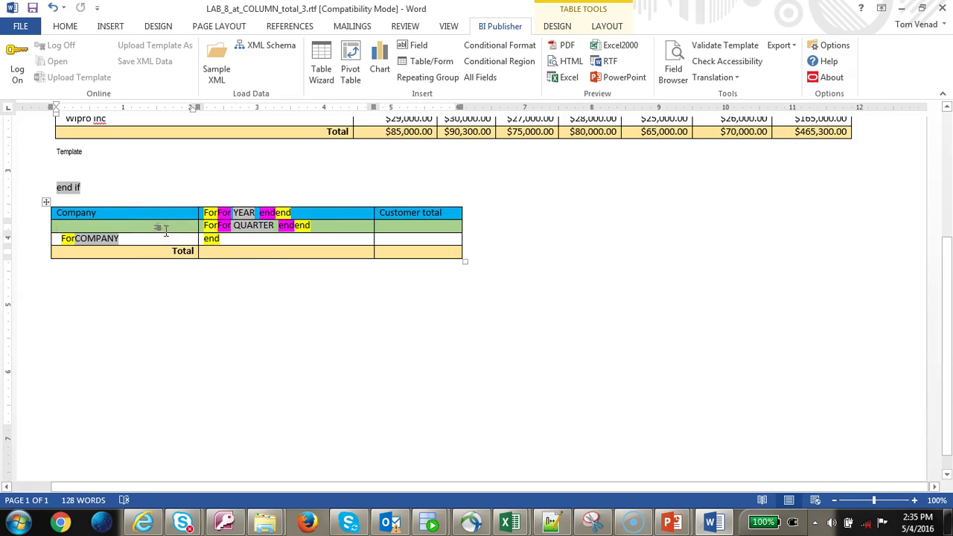
{"action": "left_click", "coordinate": [673, 69]}
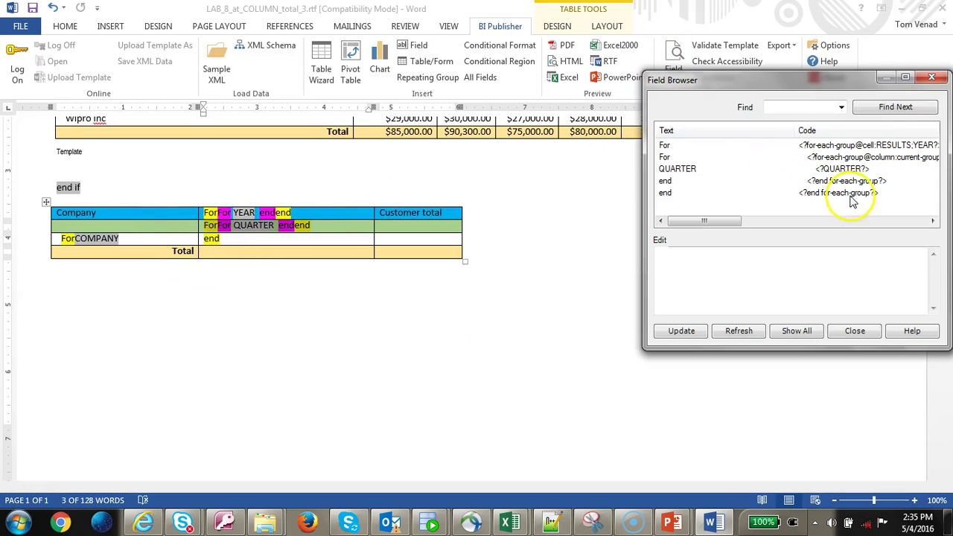
{"action": "left_click", "coordinate": [877, 145]}
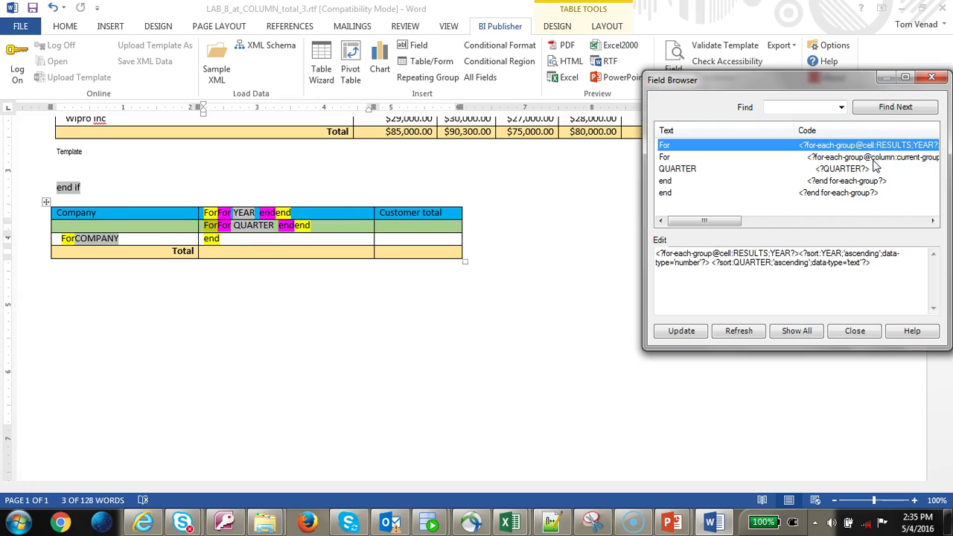
{"action": "left_click", "coordinate": [872, 157]}
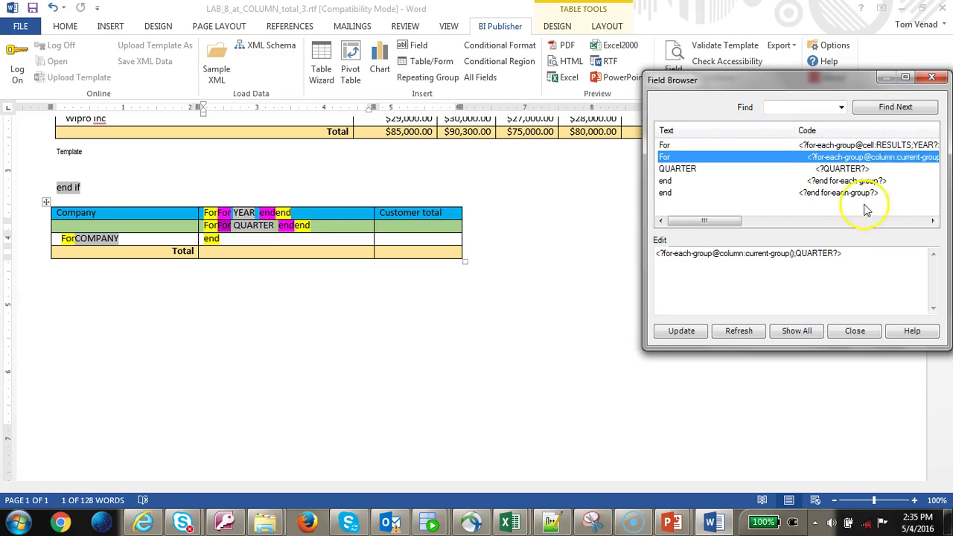
{"action": "left_click", "coordinate": [855, 331]}
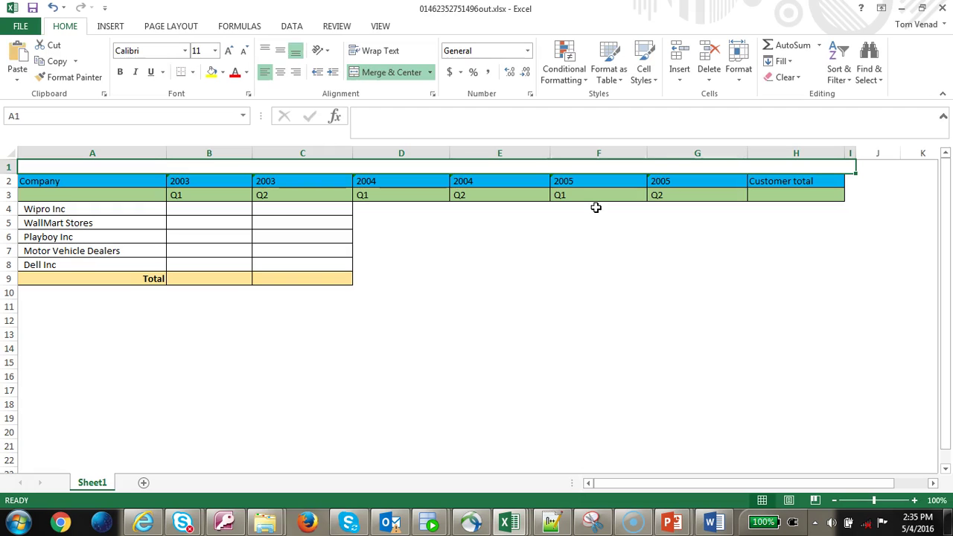
Step: Check the Wipro Inc cell under 2003 Q2 in the Excel preview, and close the workbook
{"action": "left_click", "coordinate": [291, 210]}
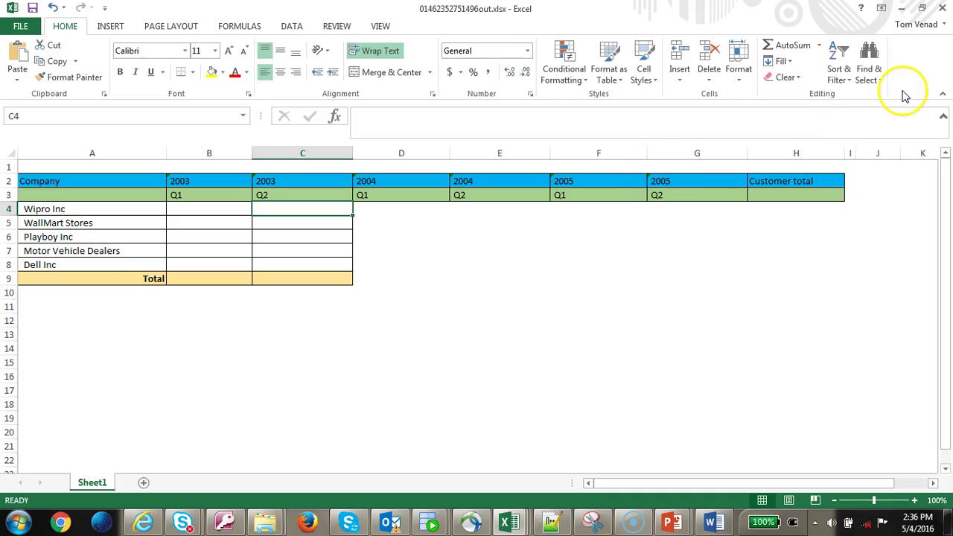
{"action": "left_click", "coordinate": [939, 7]}
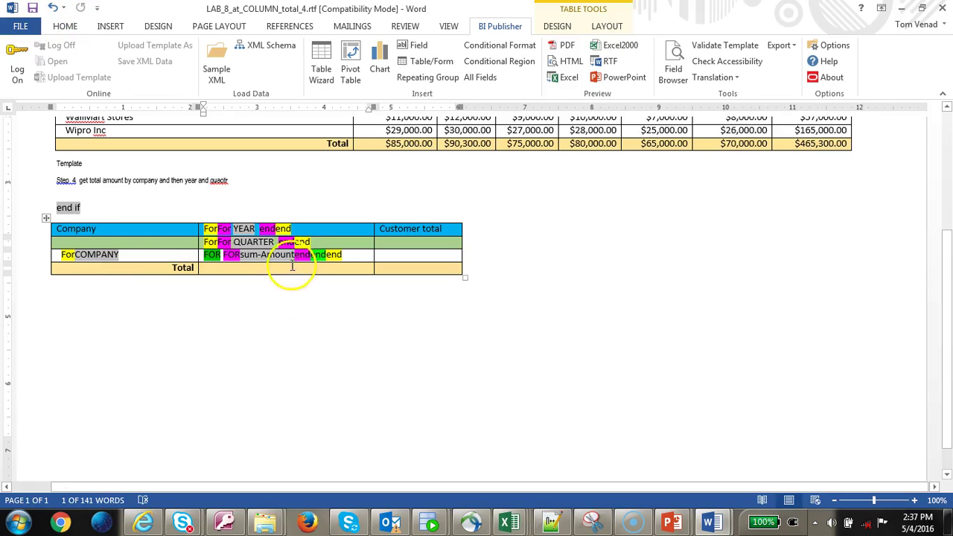
Step: Inspect the YEAR and QUARTER for-each-group@cell codes and the sum-Amount currency formula in the company row of LAB_8_at_COLUMN_total_4.rtf
{"action": "left_click", "coordinate": [268, 256]}
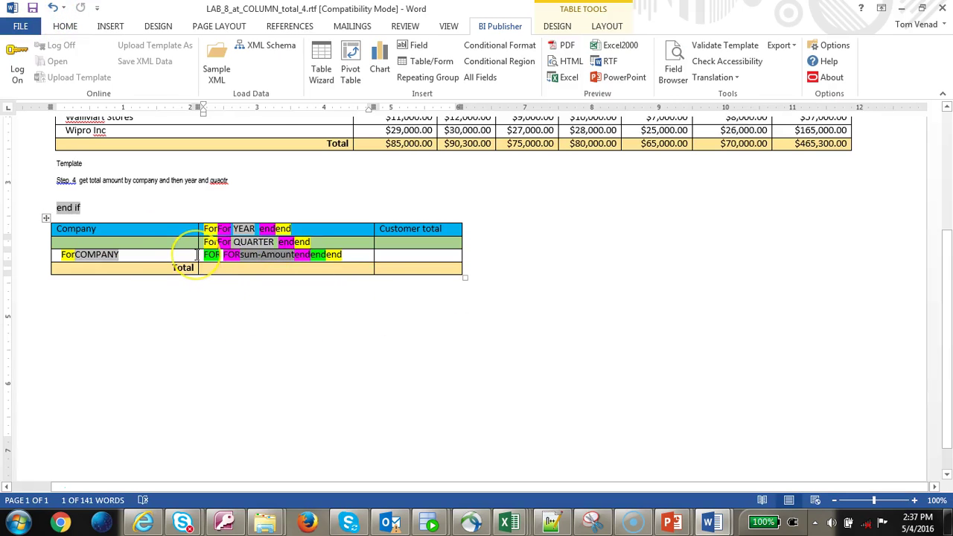
{"action": "left_click", "coordinate": [212, 253]}
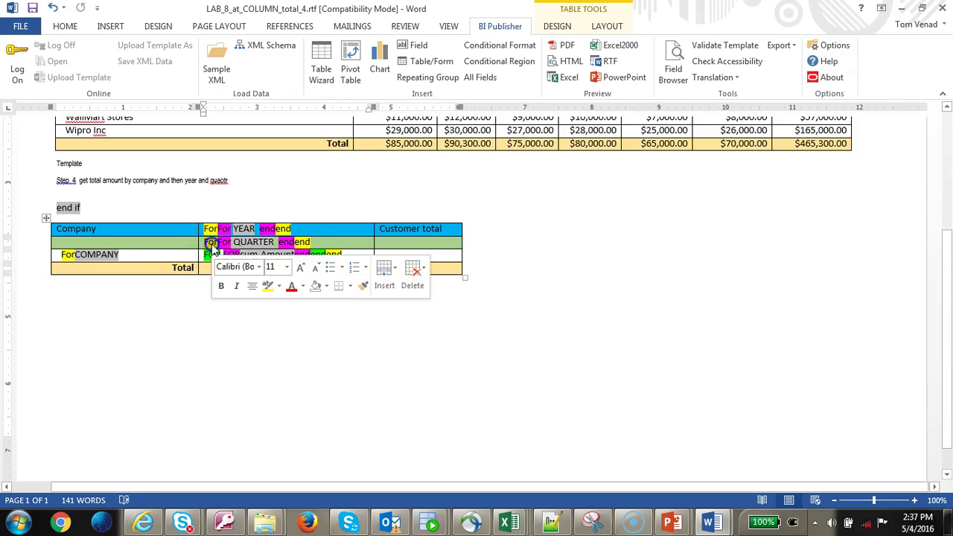
{"action": "left_click", "coordinate": [165, 254]}
{"action": "left_click", "coordinate": [212, 255]}
{"action": "left_click", "coordinate": [673, 65]}
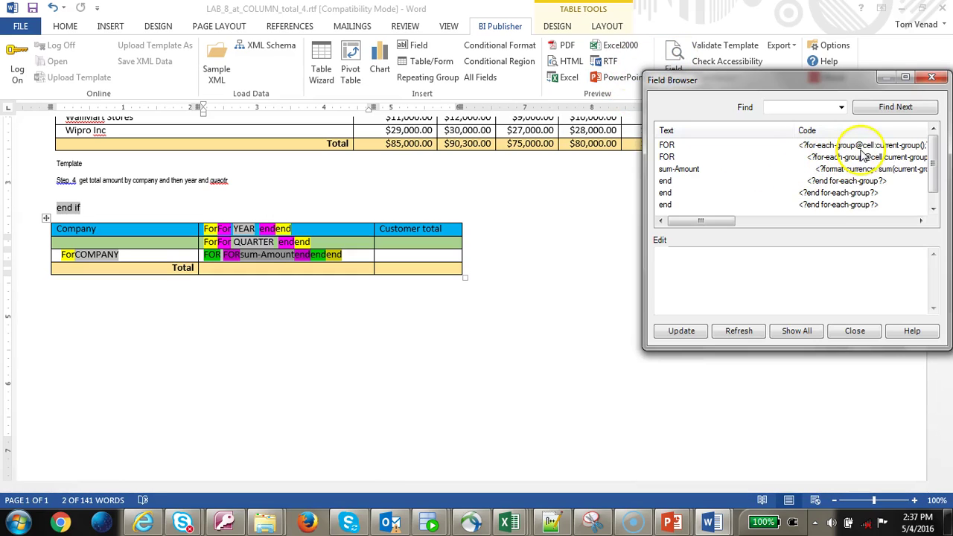
{"action": "left_click", "coordinate": [859, 147]}
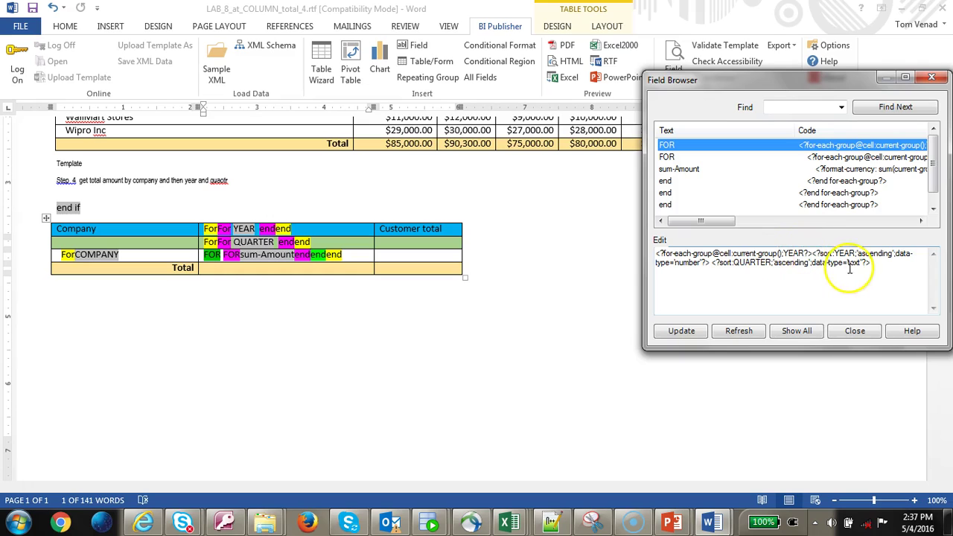
{"action": "left_click", "coordinate": [836, 156]}
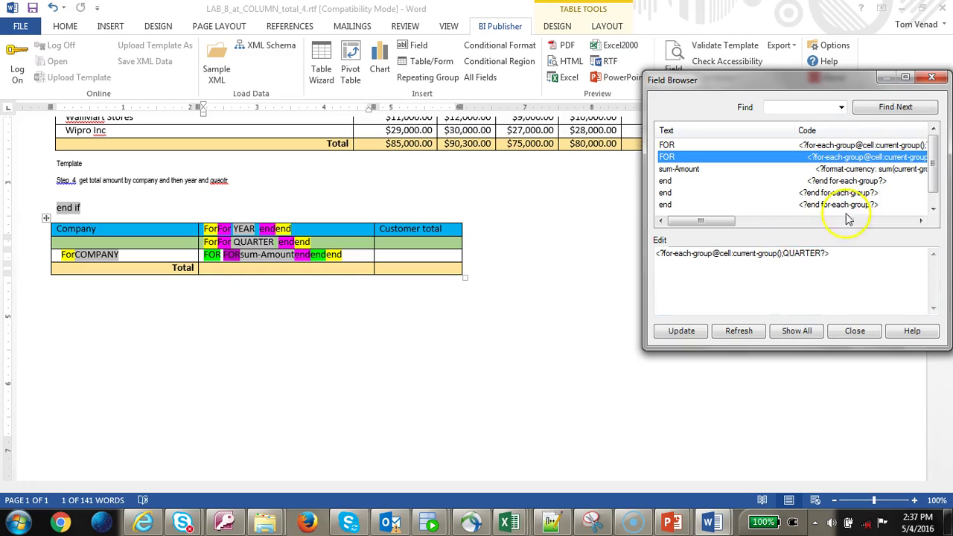
{"action": "left_click", "coordinate": [847, 145]}
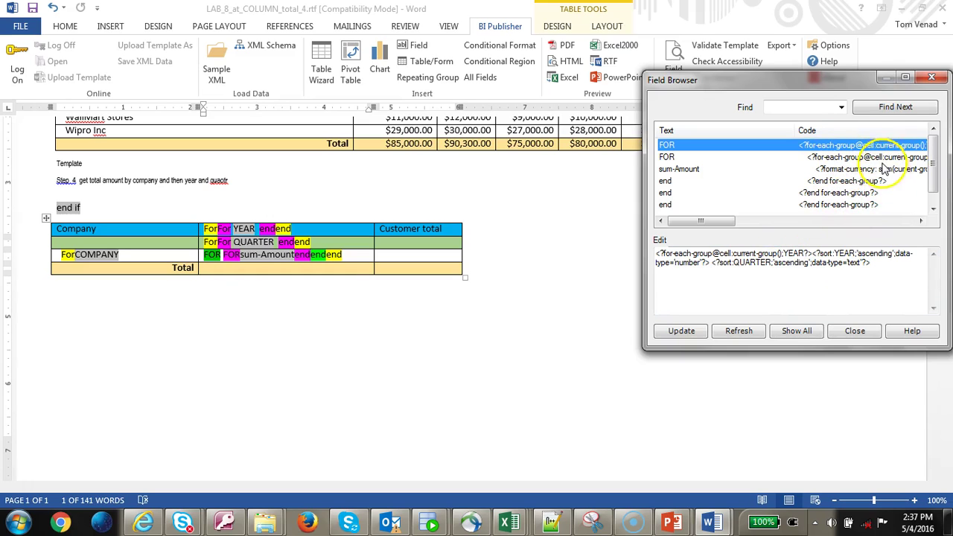
{"action": "left_click", "coordinate": [873, 157]}
{"action": "left_click", "coordinate": [868, 169]}
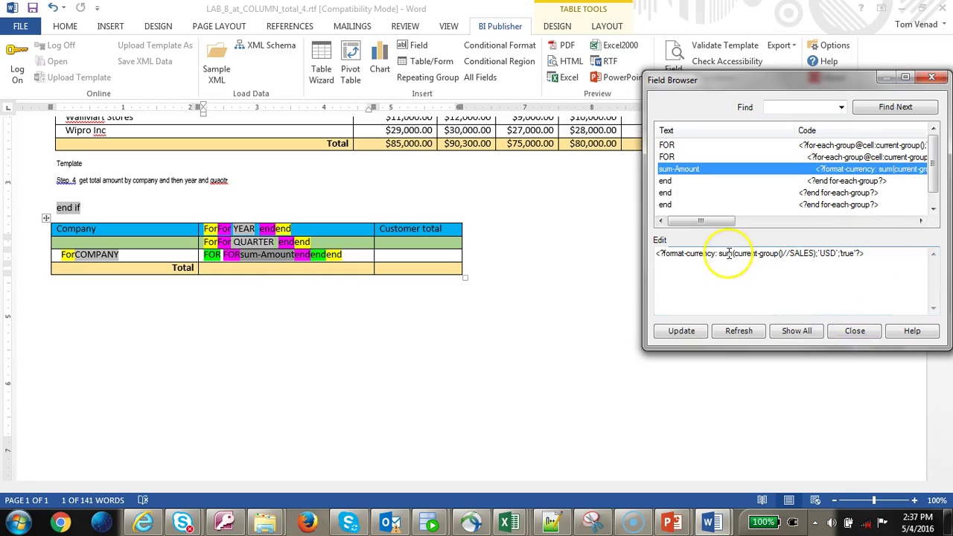
Step: Preview LAB_8_at_COLUMN_total_4.rtf in Excel and check the 2005 quarterly amounts for Playboy Inc and Motor Vehicle Dealers and the Total row
{"action": "left_click", "coordinate": [856, 330]}
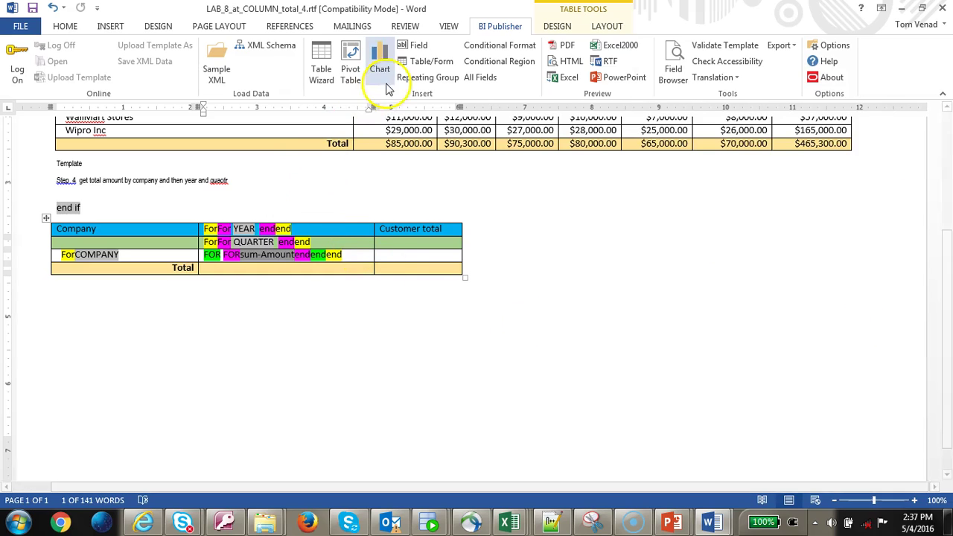
{"action": "left_click", "coordinate": [558, 78]}
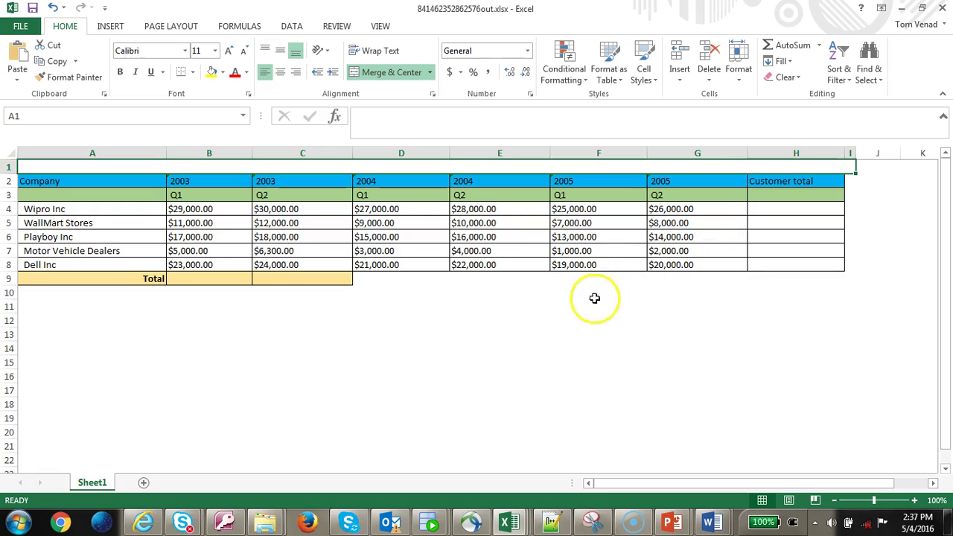
{"action": "left_click", "coordinate": [664, 240]}
{"action": "left_click", "coordinate": [671, 255]}
{"action": "left_click", "coordinate": [583, 253]}
{"action": "left_click", "coordinate": [682, 255]}
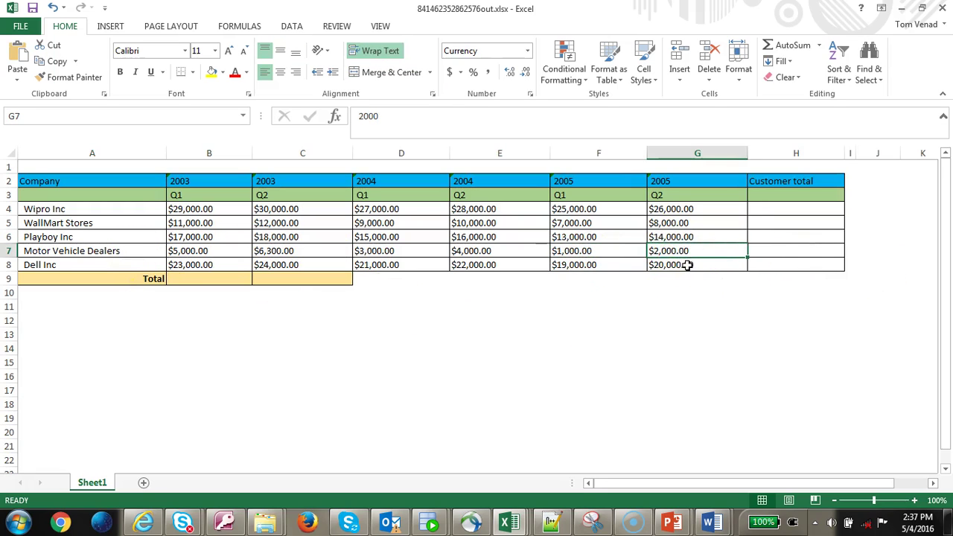
{"action": "left_click", "coordinate": [265, 280]}
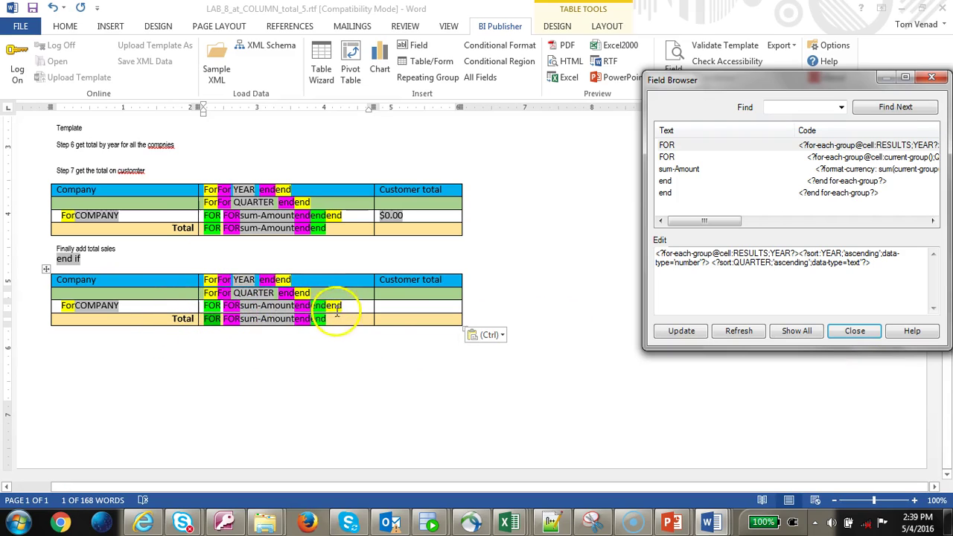
Step: Inspect the YEAR and QUARTER grouping codes and the sum-Amount formula in the Total row of LAB_8_at_COLUMN_total_5.rtf, and close the Field Browser
{"action": "left_click", "coordinate": [849, 145]}
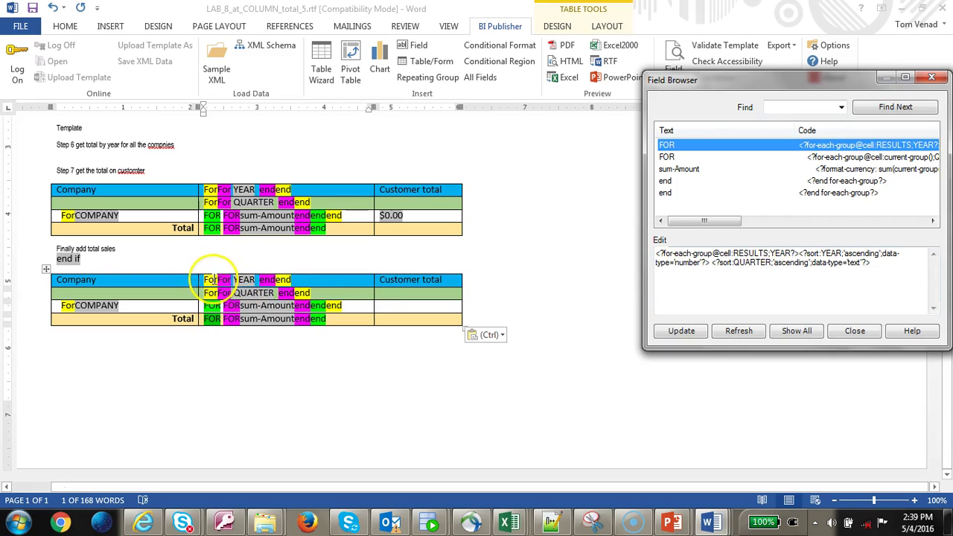
{"action": "left_click", "coordinate": [882, 158]}
{"action": "left_click", "coordinate": [897, 170]}
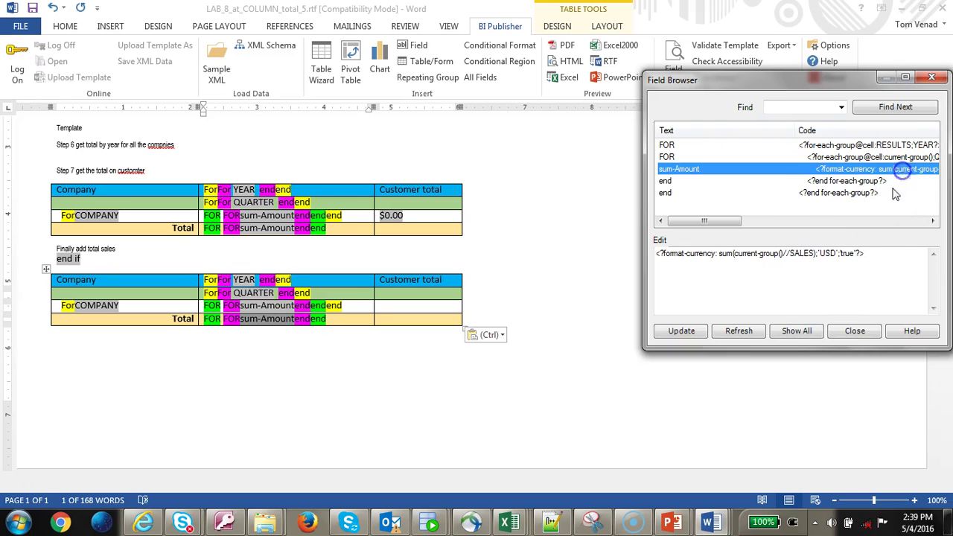
{"action": "left_click", "coordinate": [855, 331]}
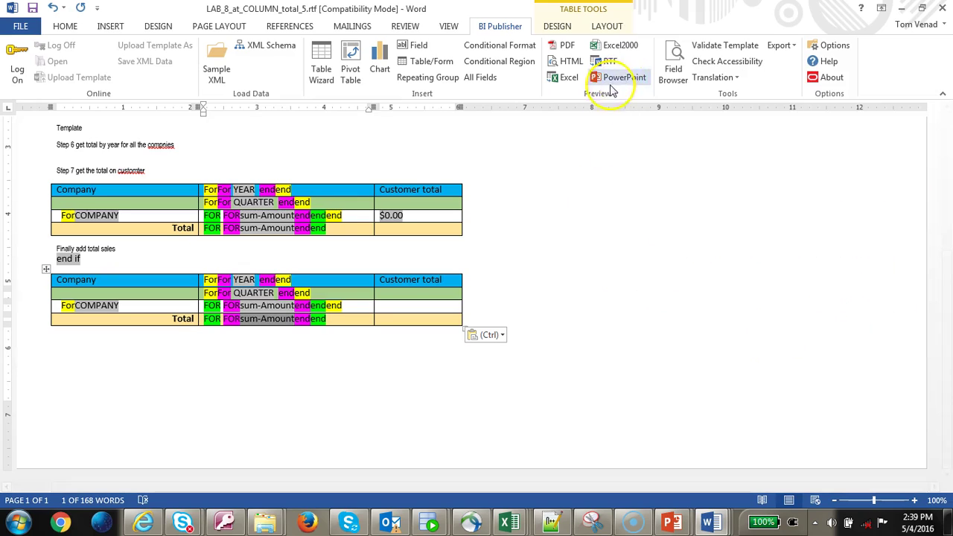
Step: Preview the template in Excel, compare the 2005 Q2 amounts with their total, check Wipro Inc's Customer total cell, and close the workbook
{"action": "left_click", "coordinate": [564, 78]}
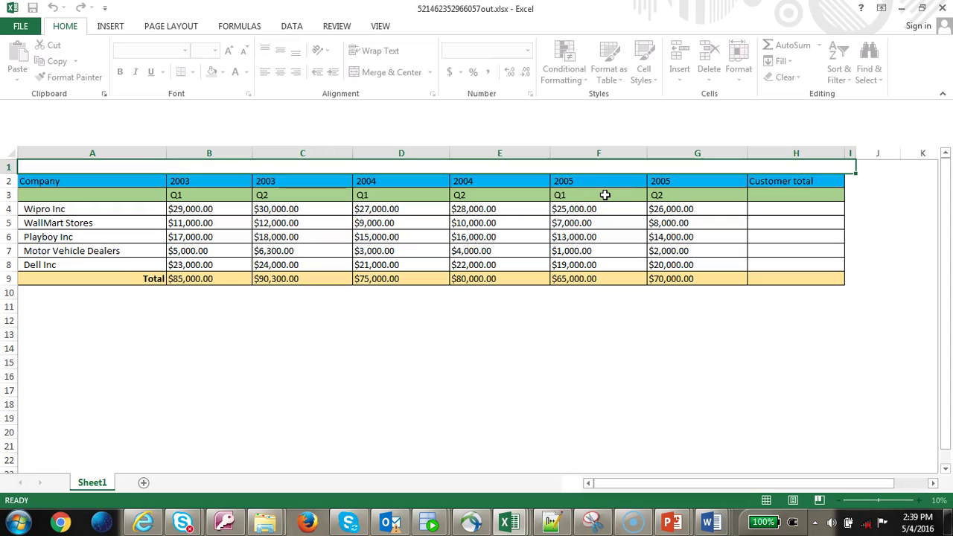
{"action": "left_click_drag", "start_coordinate": [655, 209], "coordinate": [676, 268]}
{"action": "left_click", "coordinate": [690, 277]}
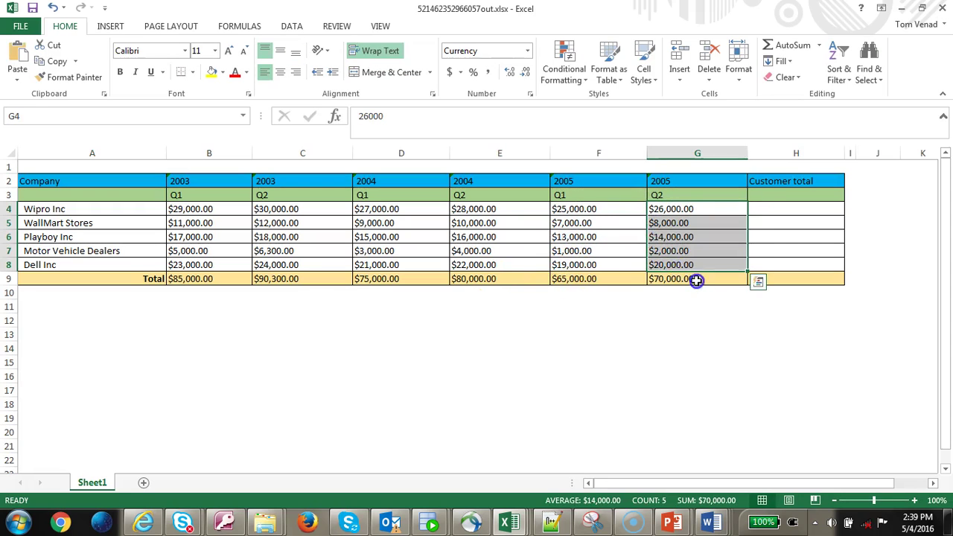
{"action": "left_click", "coordinate": [774, 209]}
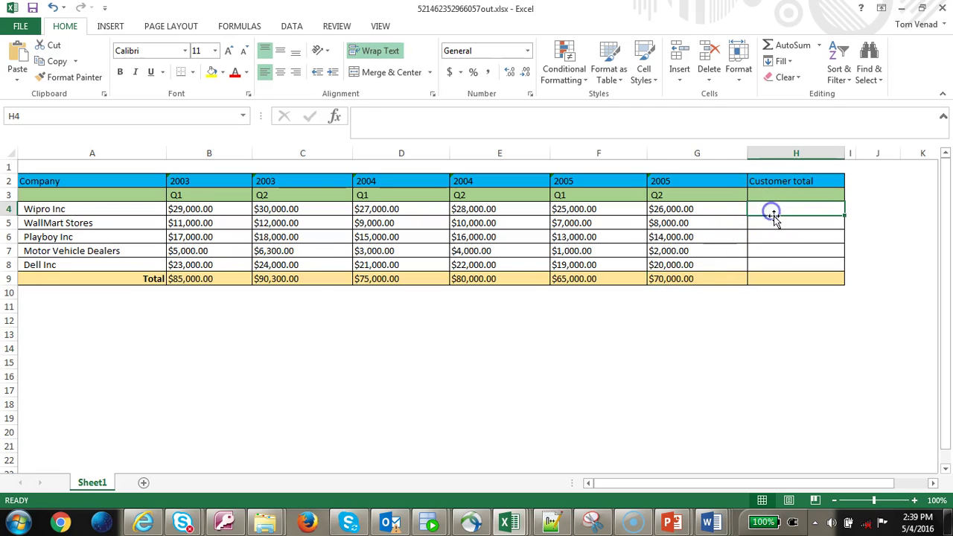
{"action": "left_click", "coordinate": [943, 13]}
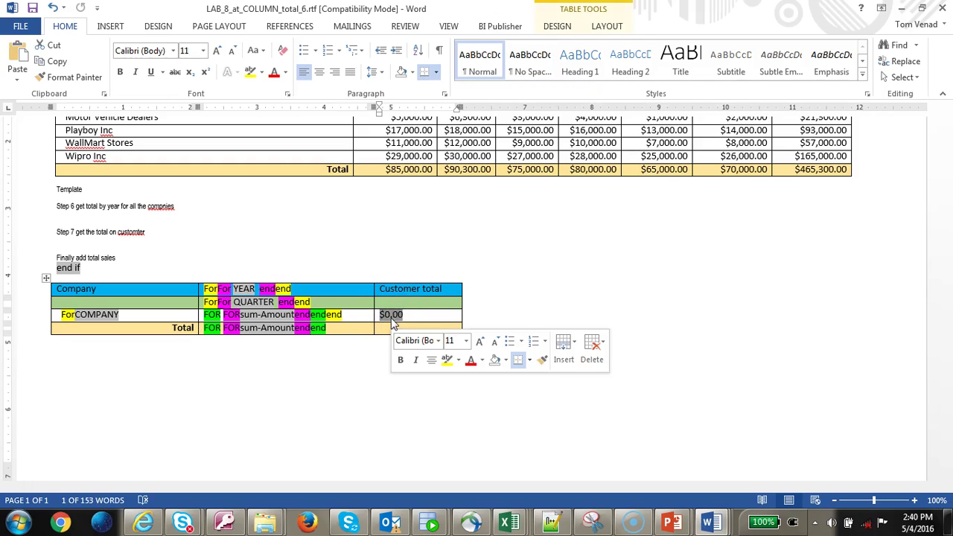
Step: Inspect the code of the $0.00 Customer total field in LAB_8_at_COLUMN_total_6.rtf with the Field Browser, and close it
{"action": "left_click", "coordinate": [503, 27]}
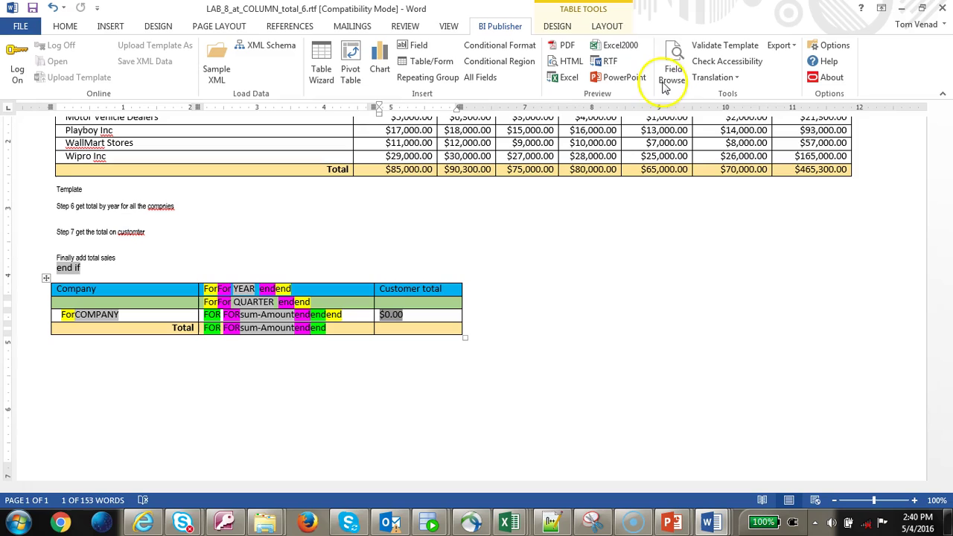
{"action": "left_click", "coordinate": [674, 75]}
{"action": "left_click", "coordinate": [878, 148]}
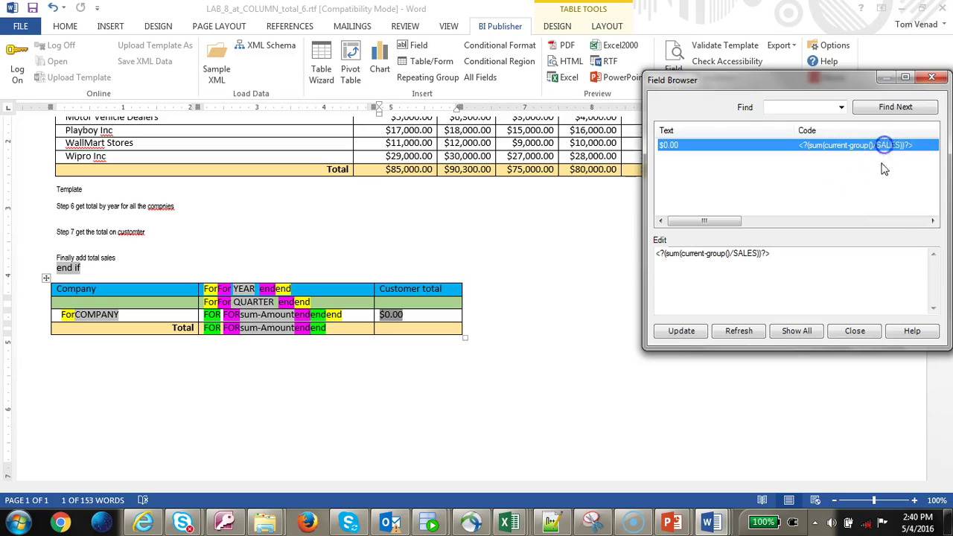
{"action": "left_click", "coordinate": [855, 331]}
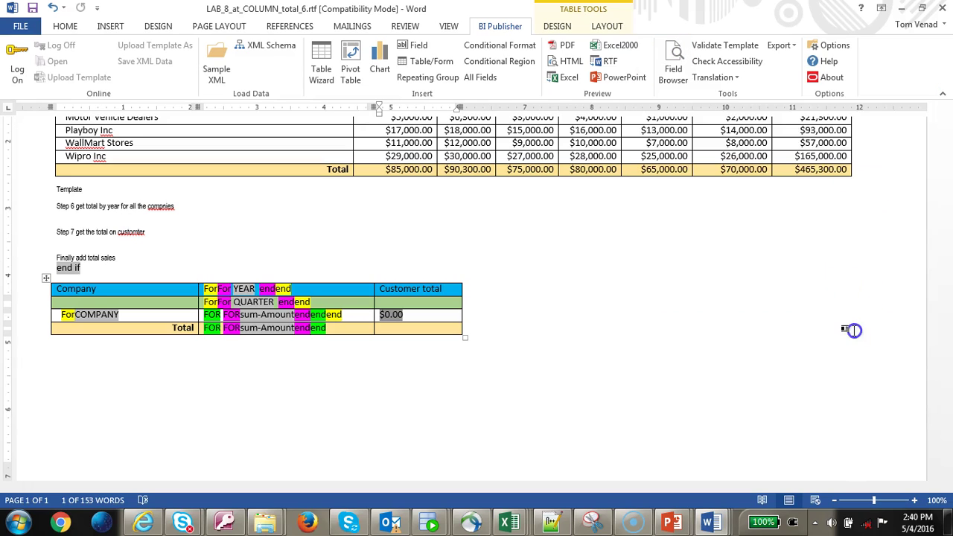
Step: Check Dell Inc's customer total in the Excel preview of LAB_8_at_COLUMN_total_6.rtf, and look over the template files in the bip-007-062-1 folder
{"action": "left_click", "coordinate": [557, 81]}
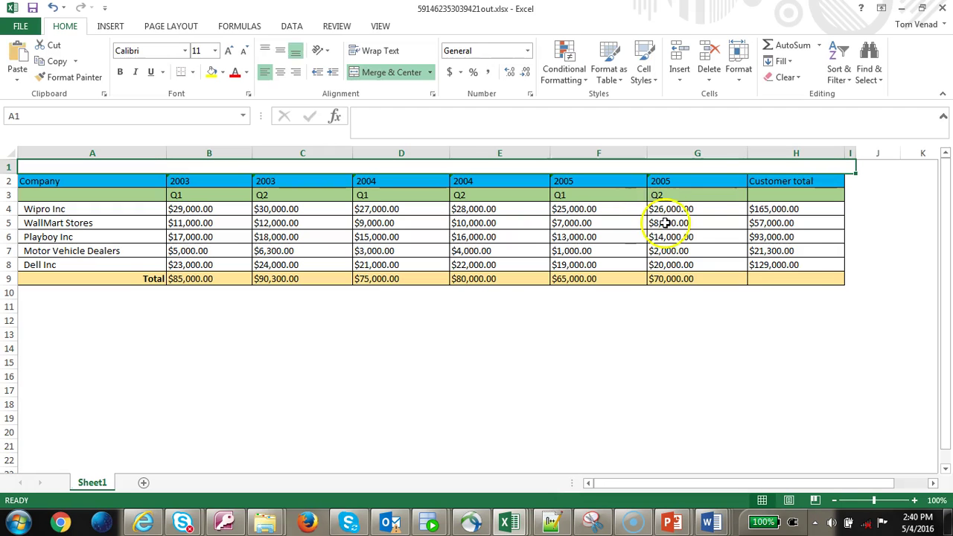
{"action": "left_click", "coordinate": [820, 264]}
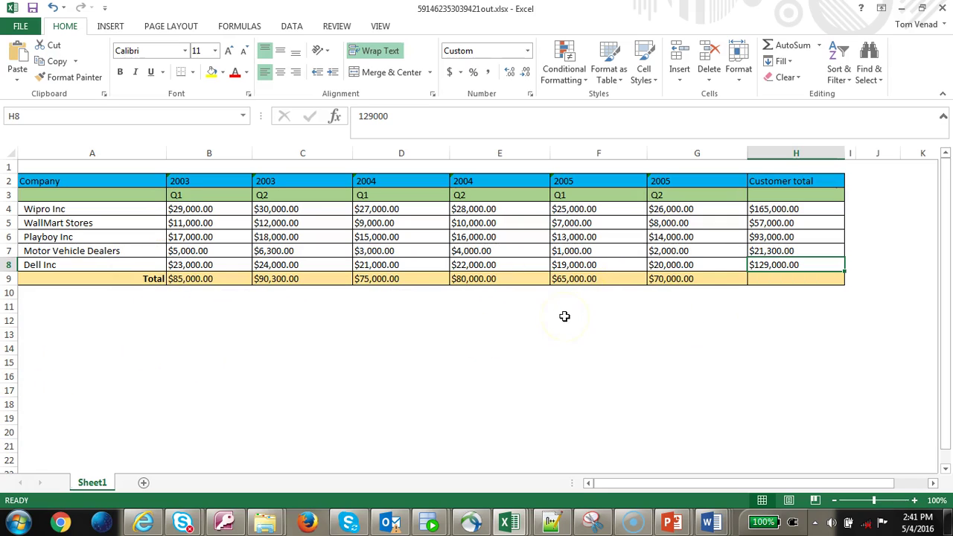
{"action": "left_click", "coordinate": [264, 522]}
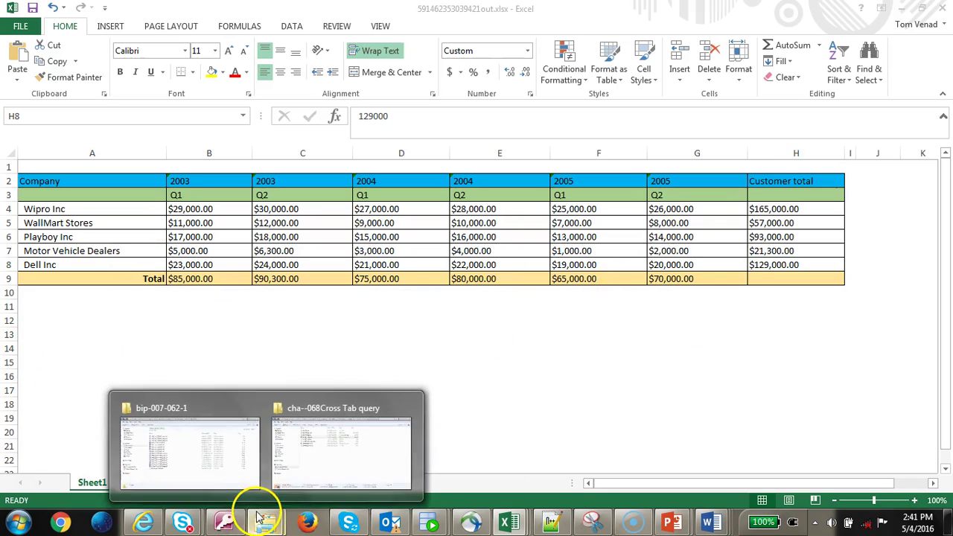
{"action": "left_click", "coordinate": [240, 482]}
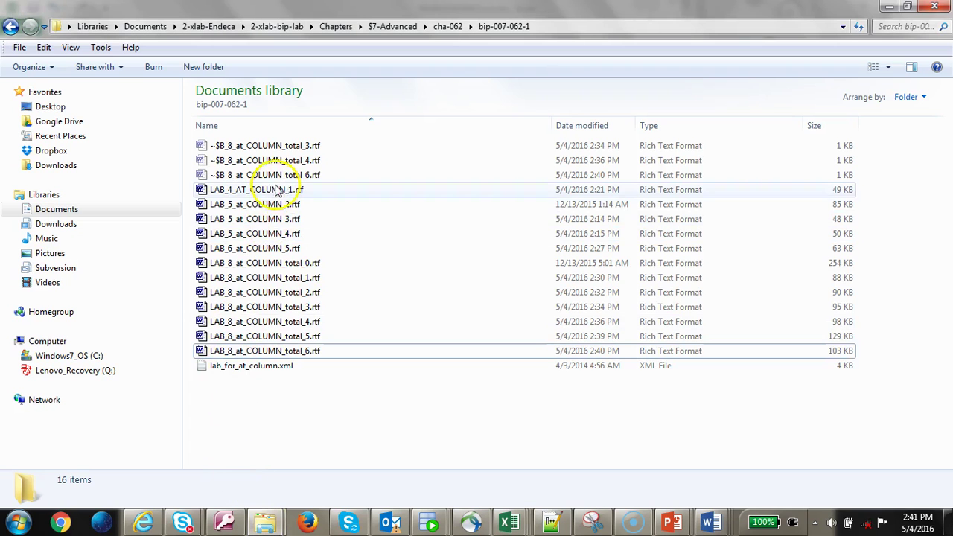
{"action": "key", "text": "alt+Tab"}
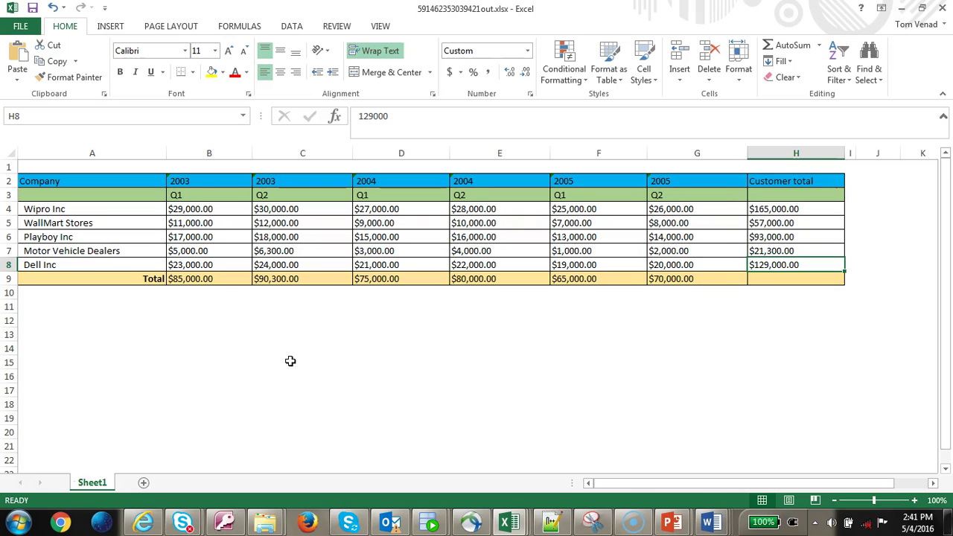
Step: Switch to LAB_8_at_COLUMN_total_4.rtf in Word and view the QUARTER field's code in its advanced BI Publisher properties, leaving it unedited
{"action": "mouse_move", "coordinate": [711, 521]}
{"action": "left_click", "coordinate": [720, 472]}
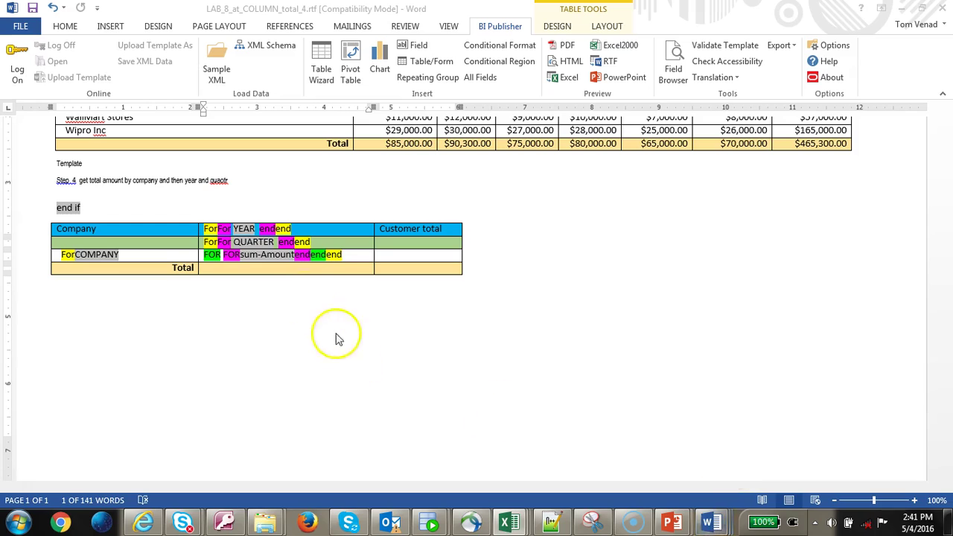
{"action": "right_click", "coordinate": [250, 242]}
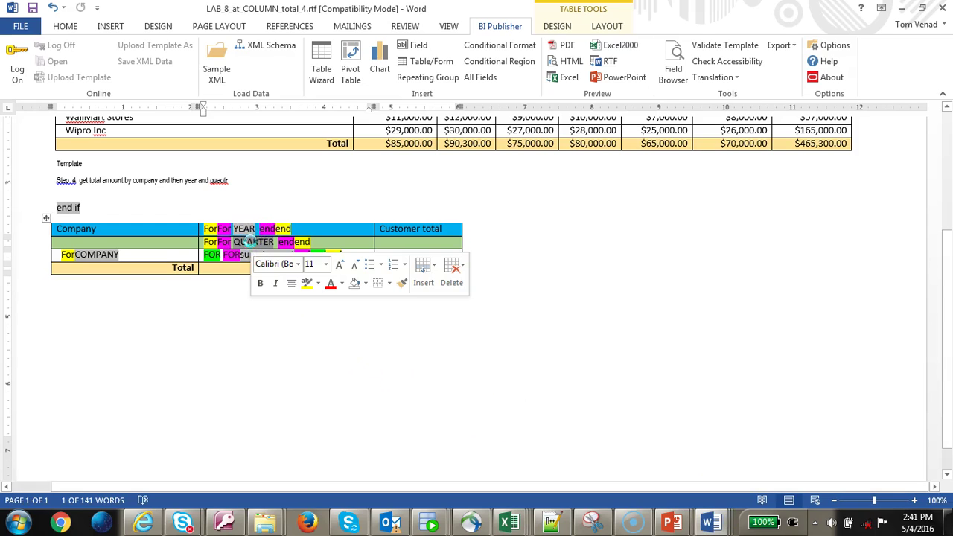
{"action": "double_click", "coordinate": [250, 242]}
{"action": "left_click", "coordinate": [89, 48]}
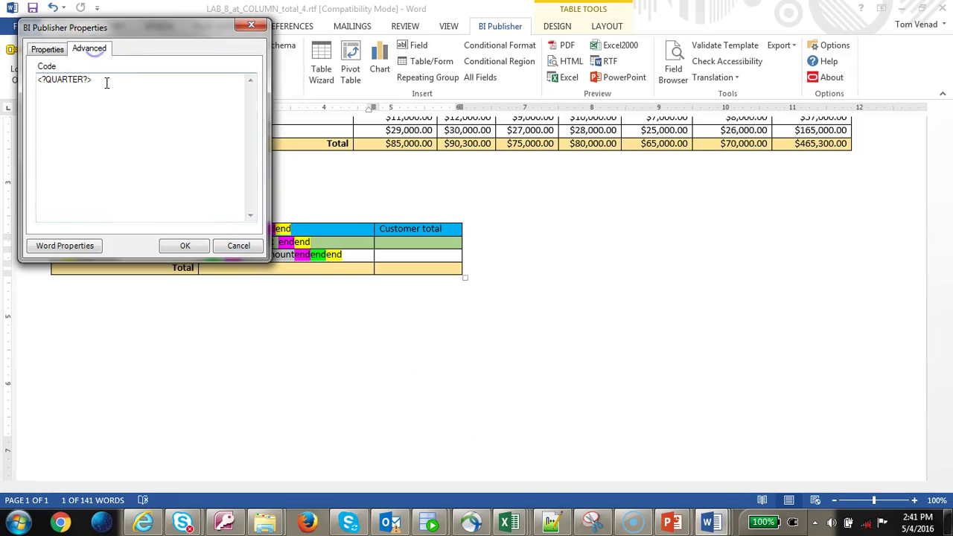
{"action": "left_click_drag", "start_coordinate": [37, 79], "coordinate": [100, 79]}
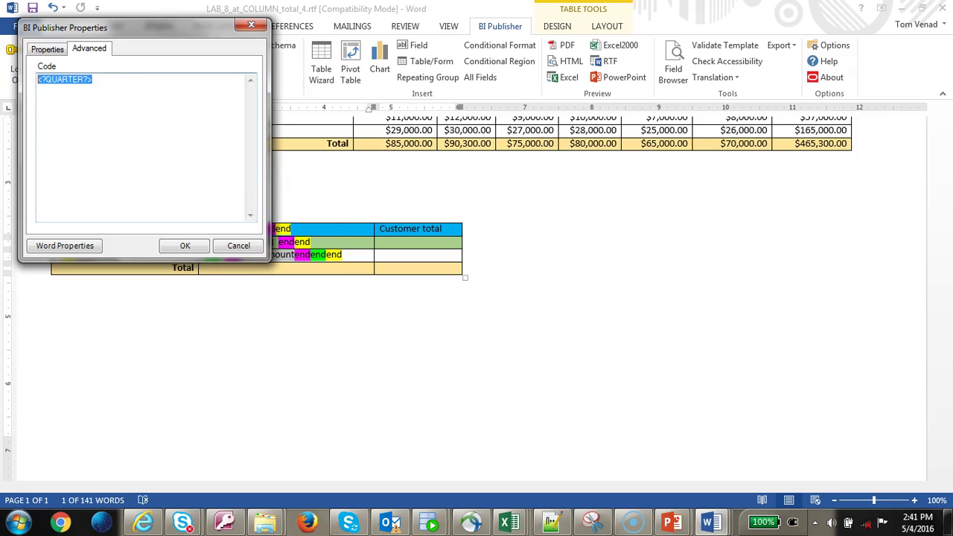
{"action": "left_click", "coordinate": [239, 245]}
Step: Inspect the QUARTER field's code in the Field Browser, and close it
{"action": "left_click", "coordinate": [673, 60]}
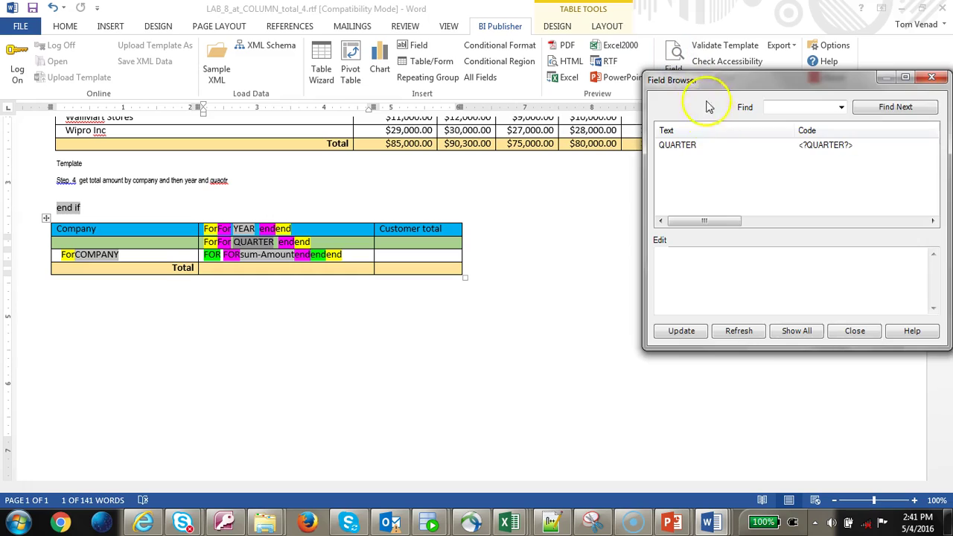
{"action": "left_click", "coordinate": [822, 145]}
{"action": "triple_click", "coordinate": [759, 261]}
{"action": "left_click", "coordinate": [854, 331]}
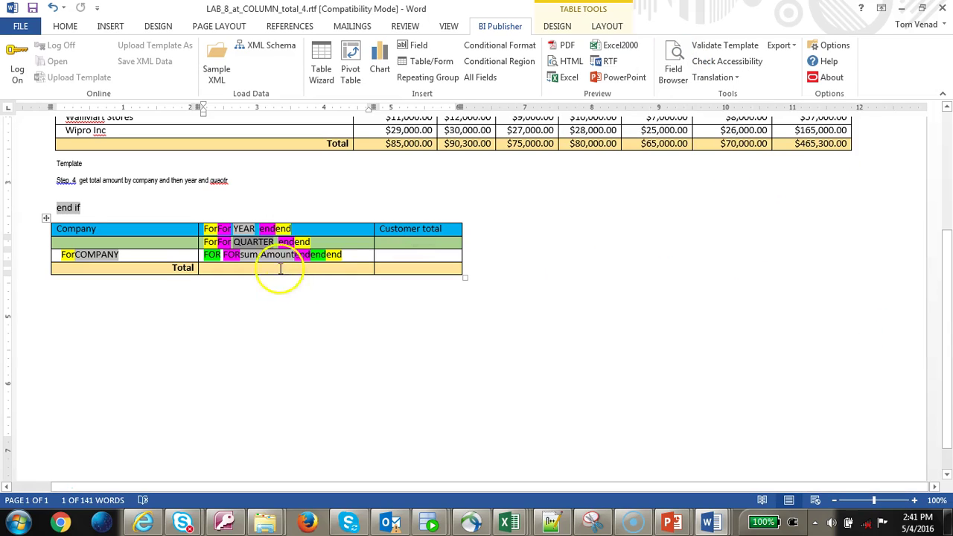